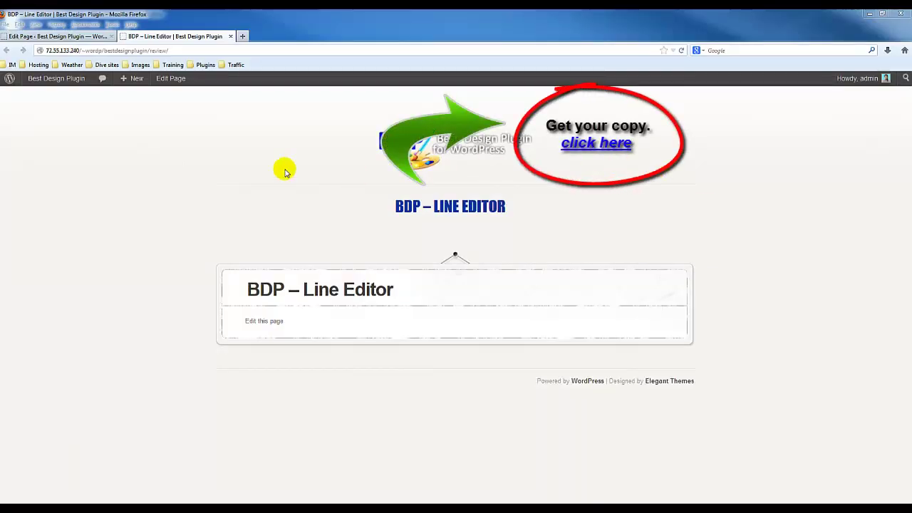
Step: Open the WordPress editor for the 'BDP - Line Editor' page
click(57, 36)
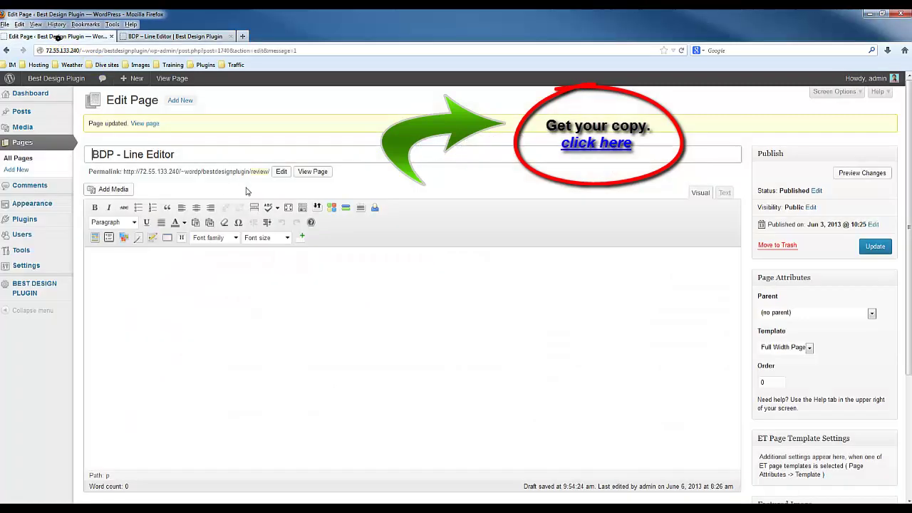
Step: Paste the 'Here is some content' filler paragraphs into the page body and update it
click(286, 285)
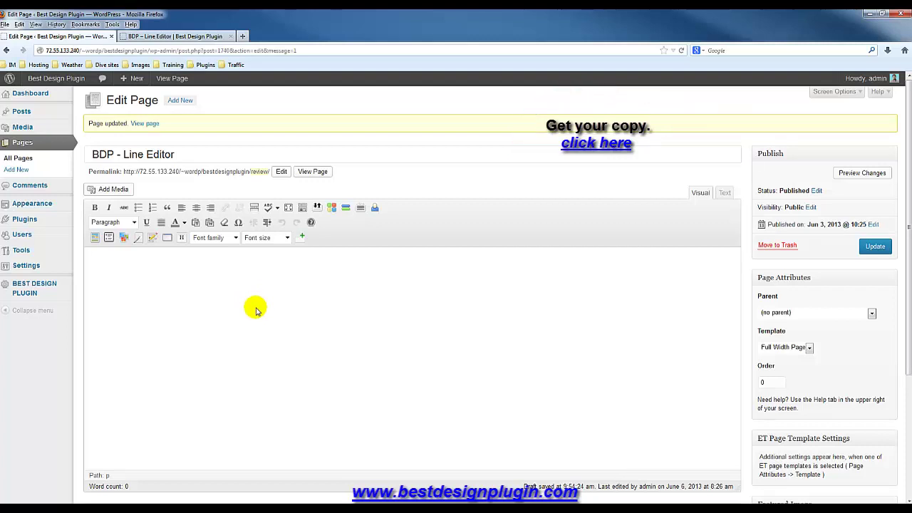
key(ctrl+v)
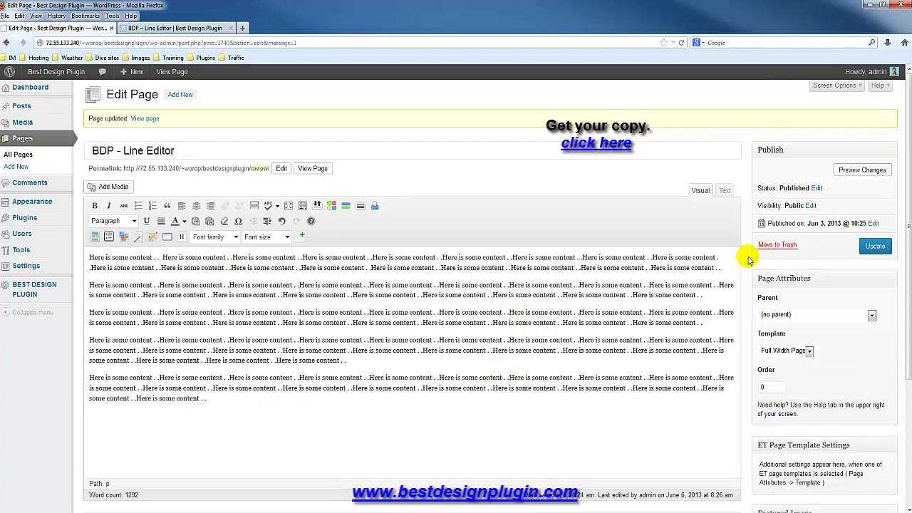
click(874, 246)
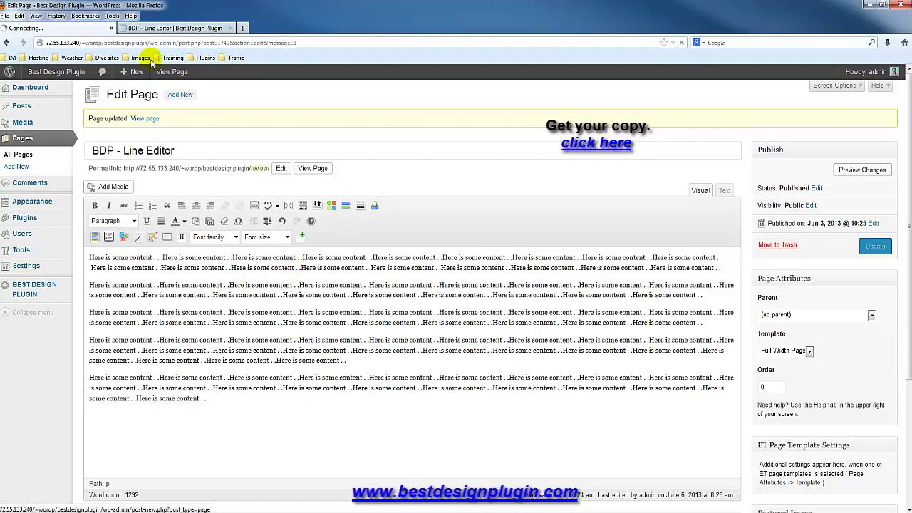
Step: Reload the live page to view the five filler paragraphs
click(205, 29)
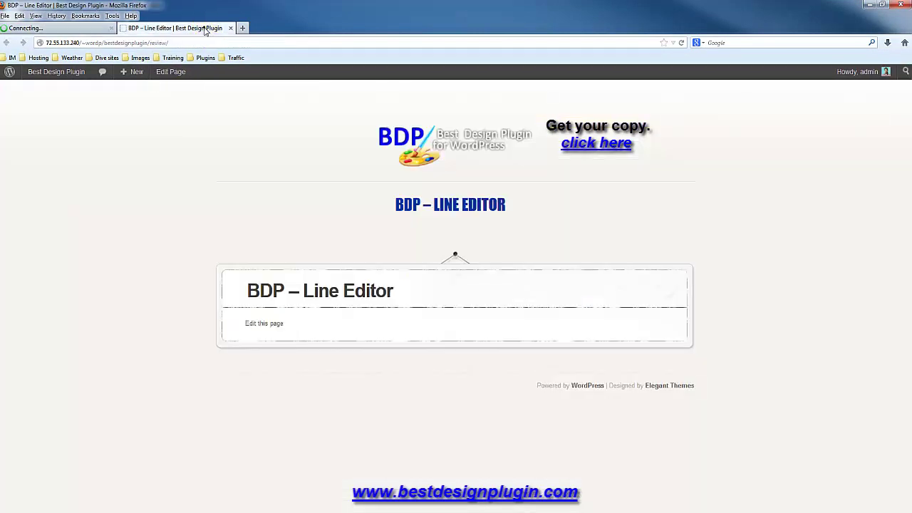
click(681, 43)
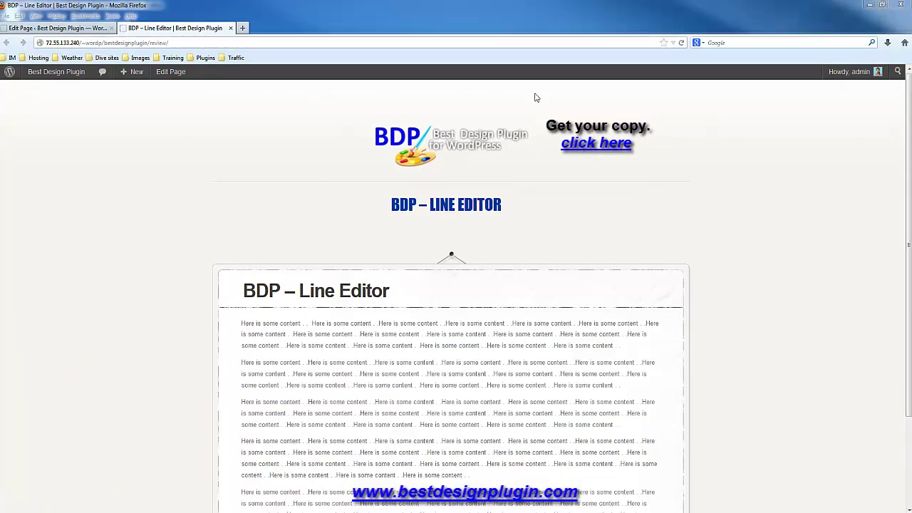
click(349, 324)
scroll(377, 345, down, 2)
scroll(377, 346, up, 1)
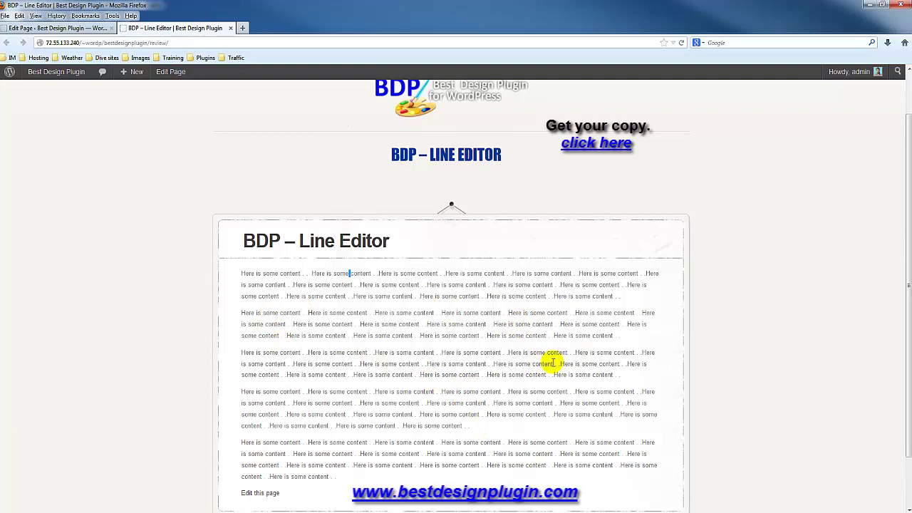
Step: Return to the page editor and open the Line Editor dialog
click(61, 28)
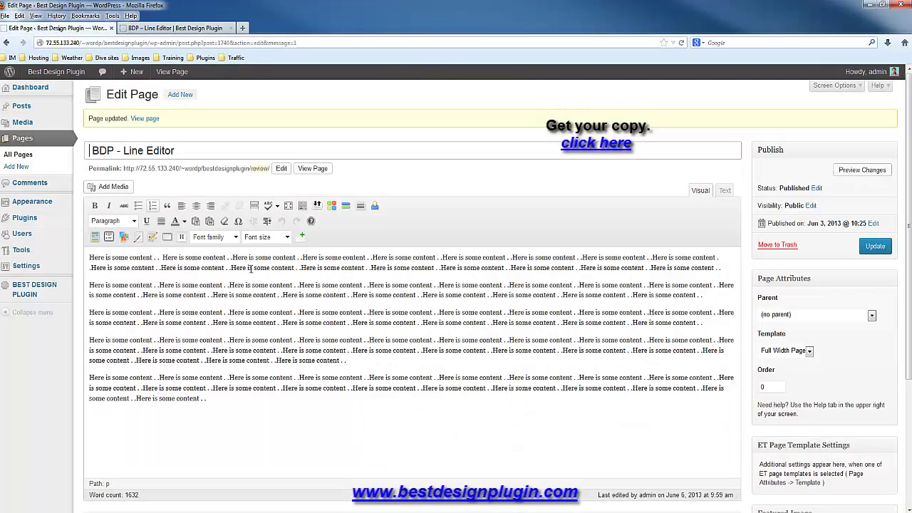
click(137, 241)
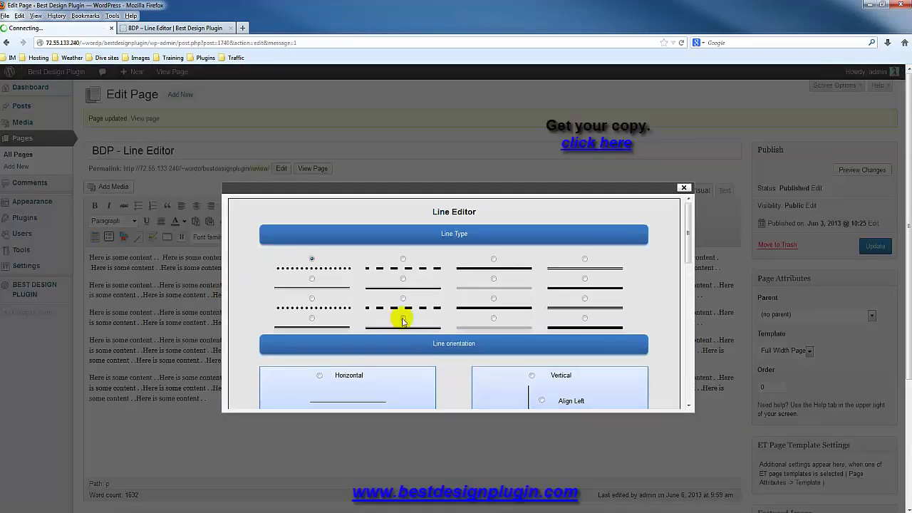
scroll(689, 224, down, 1)
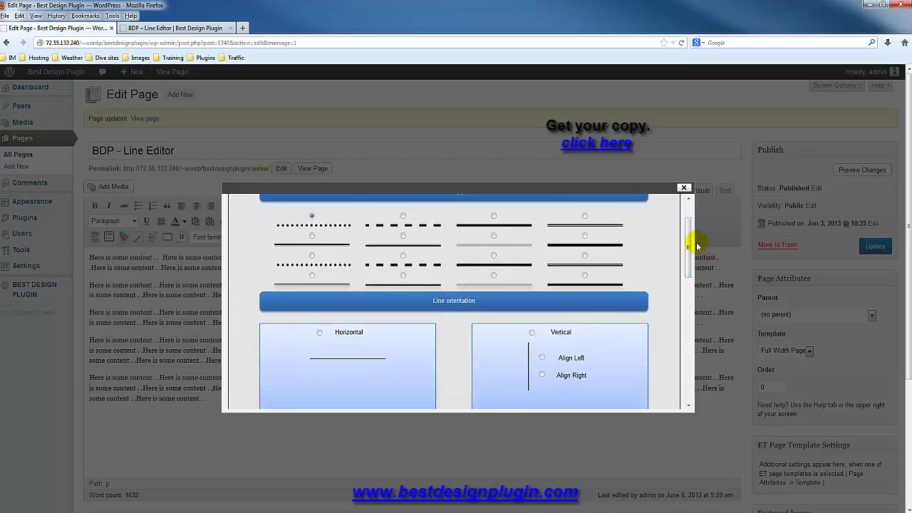
scroll(688, 242, down, 5)
scroll(678, 225, up, 6)
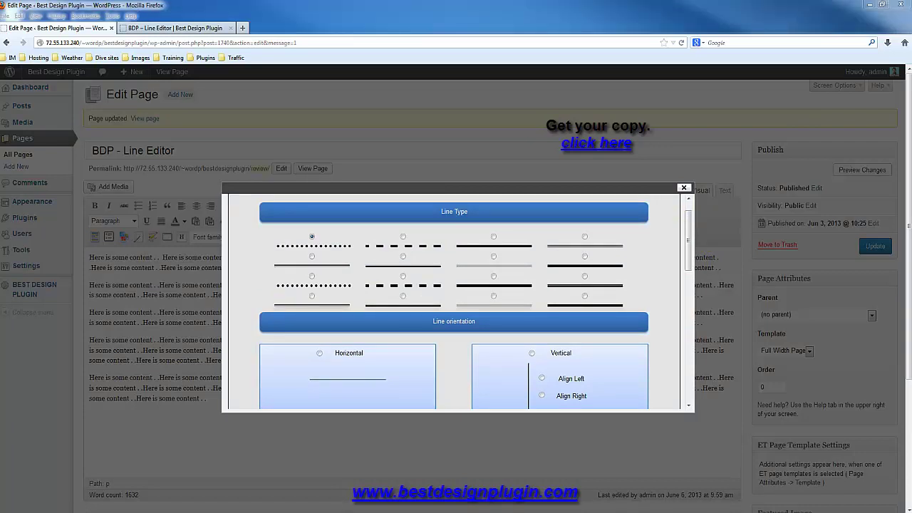
drag(686, 228, 691, 243)
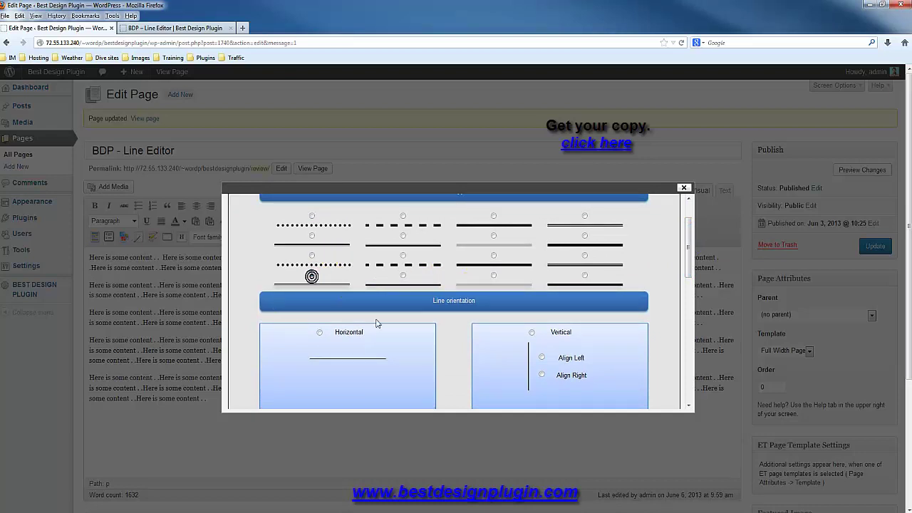
Step: Choose the shaded groove line style with Horizontal orientation
click(312, 277)
drag(689, 250, 686, 259)
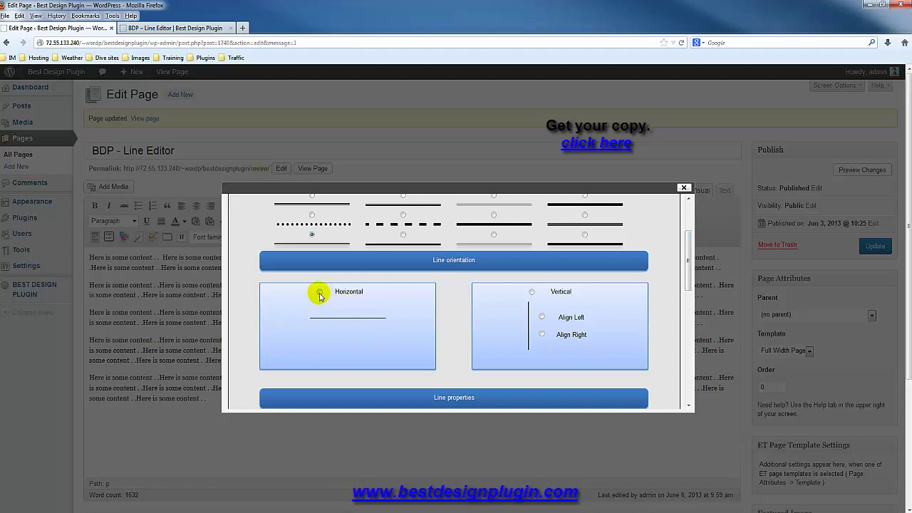
click(684, 259)
drag(688, 256, 689, 308)
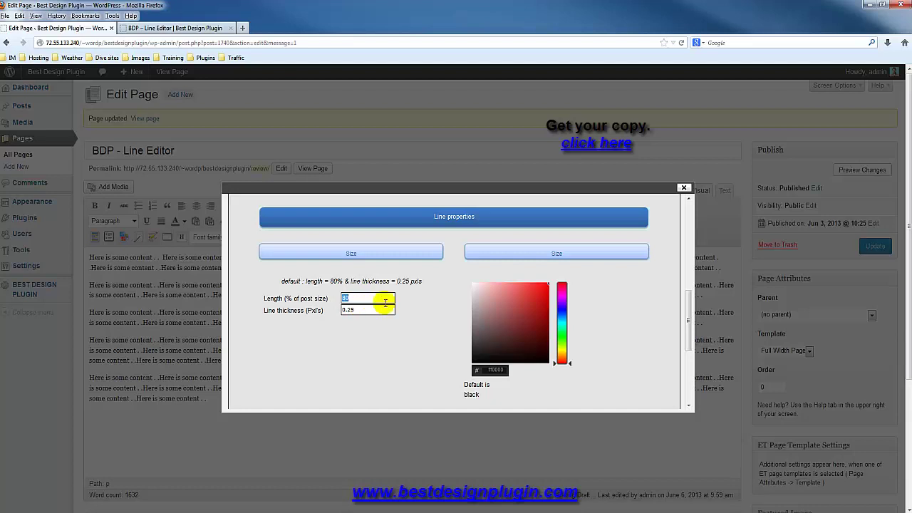
Step: Set the line thickness to 50 pixels
click(382, 309)
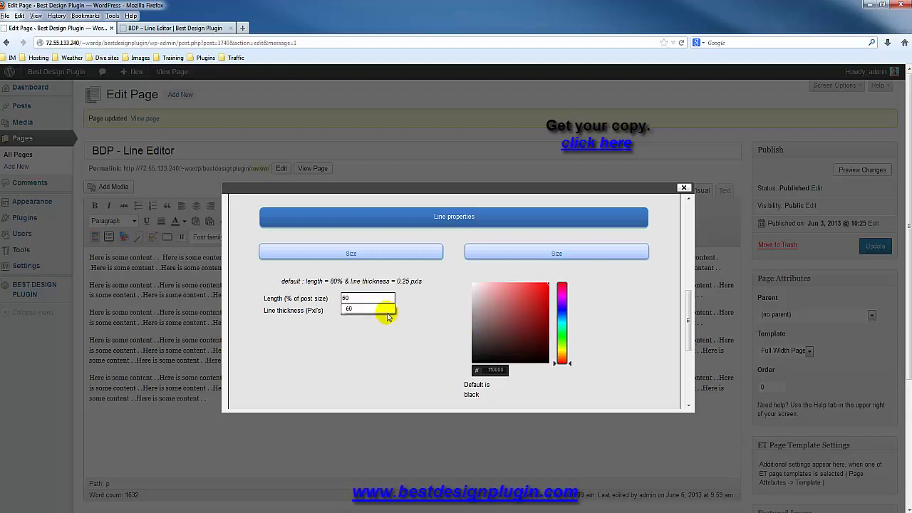
text(0.25)
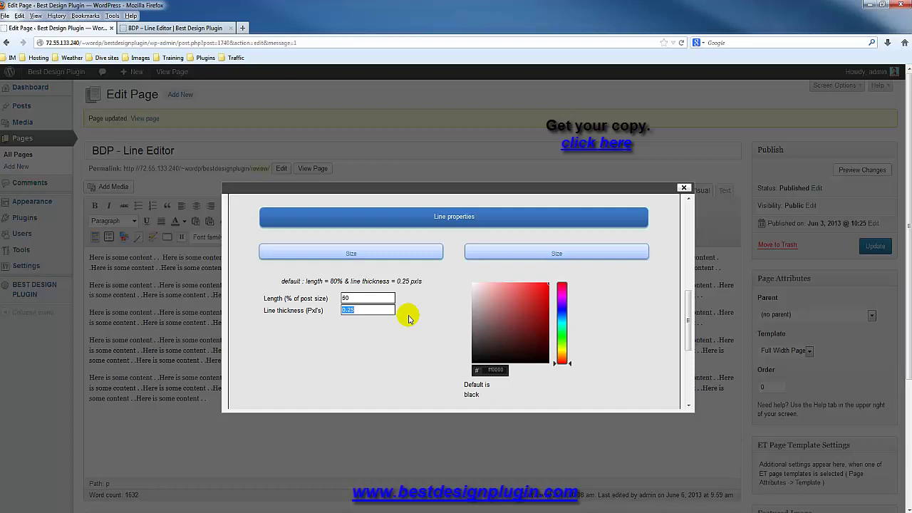
text(50)
click(387, 320)
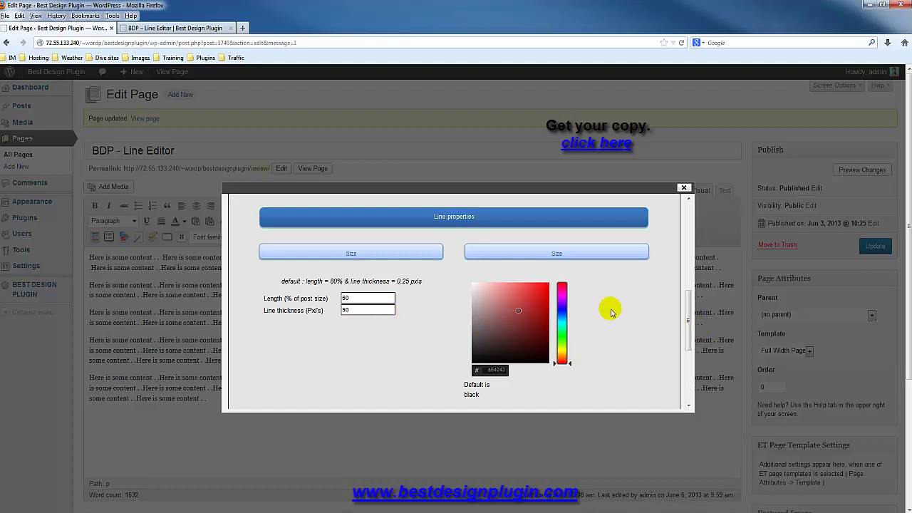
Step: Change the line colour from red to dark navy blue in the colour picker
scroll(686, 306, down, 1)
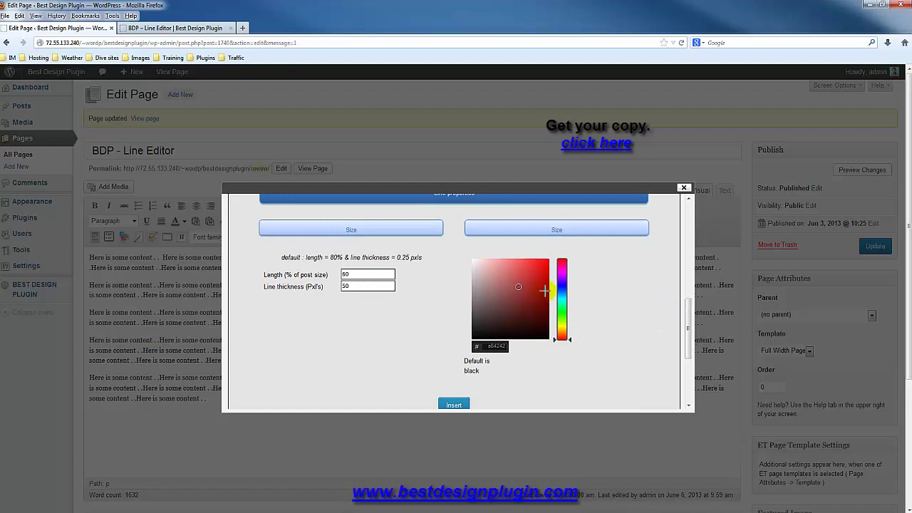
drag(562, 320, 528, 282)
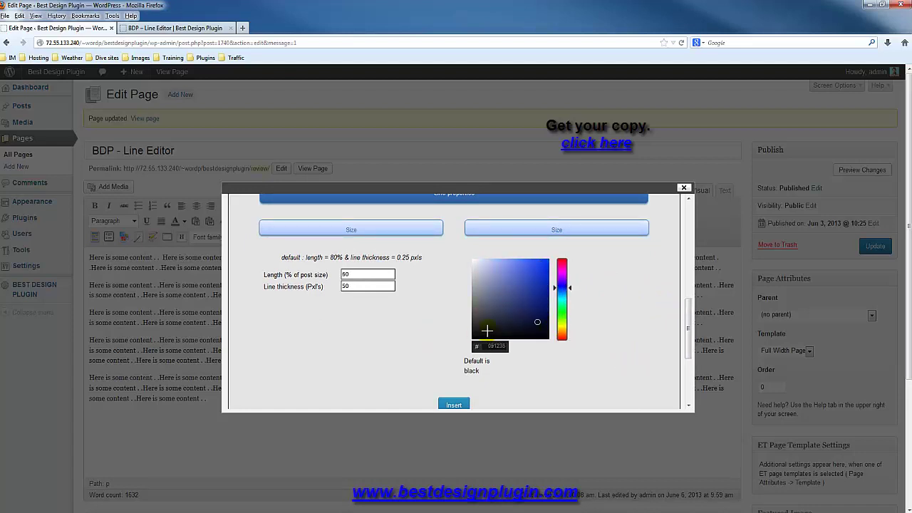
scroll(576, 379, down, 3)
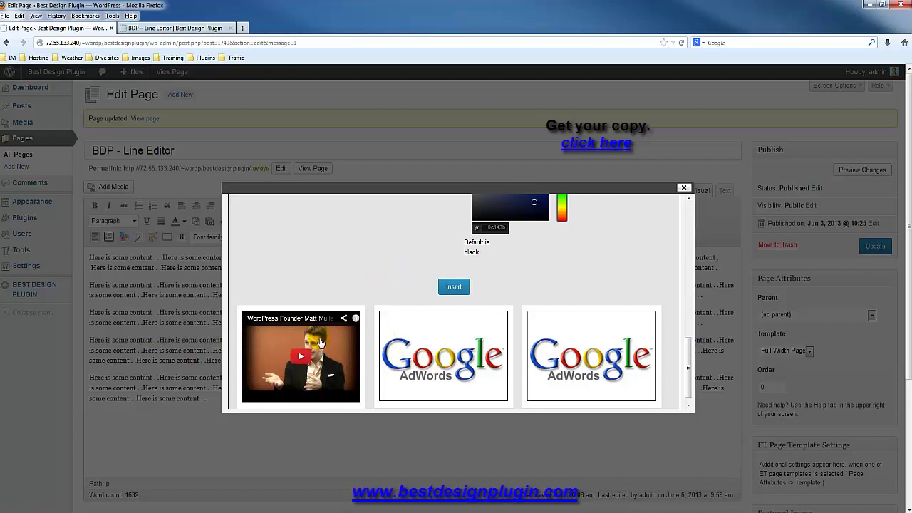
scroll(687, 347, up, 1)
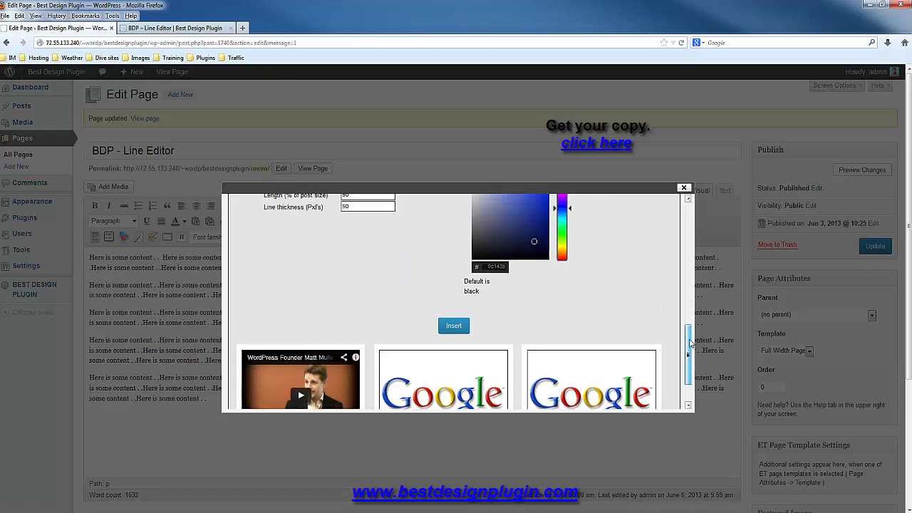
scroll(688, 347, down, 1)
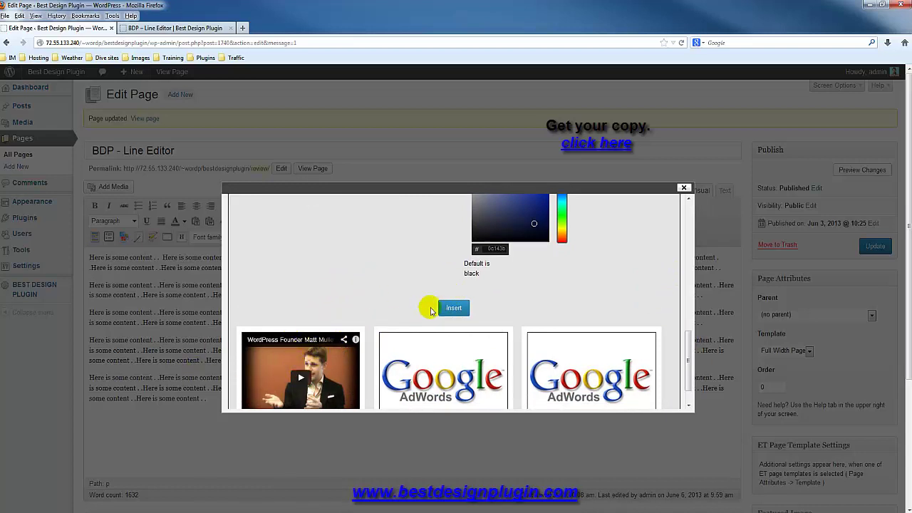
Step: Insert the line shortcode on its own line above the filler and update the page
click(454, 308)
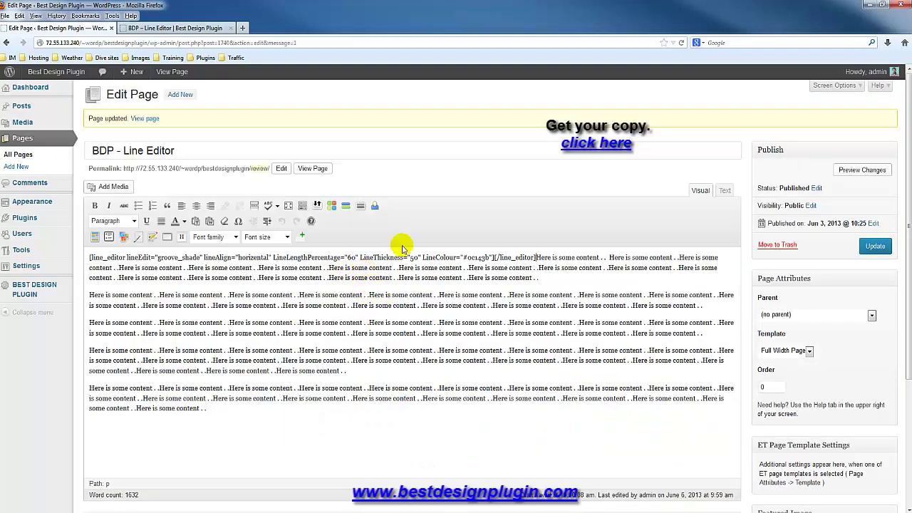
key(Return)
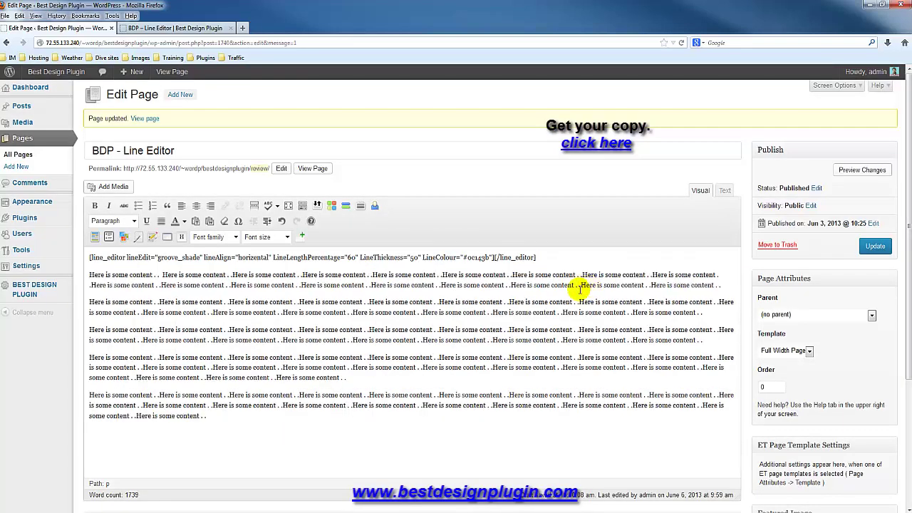
click(875, 246)
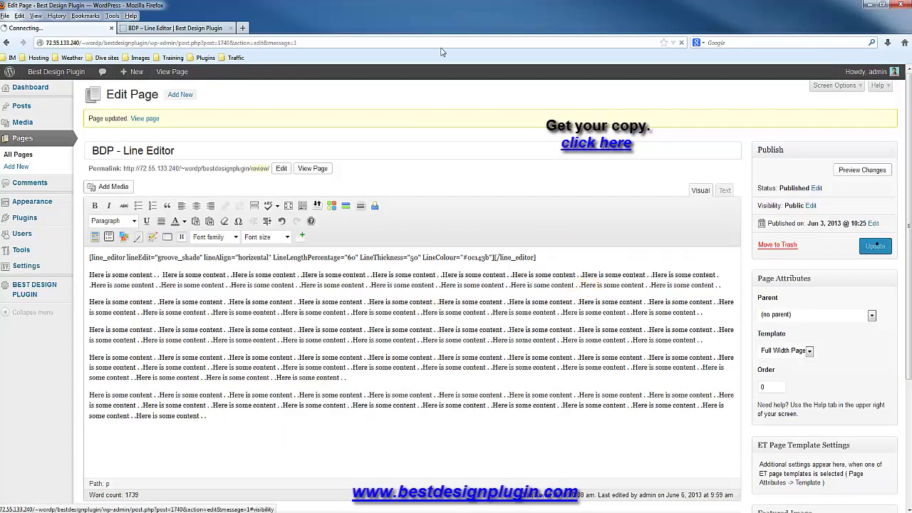
Step: Reload the live page to see the navy shaded bar, then return to the editor
click(158, 27)
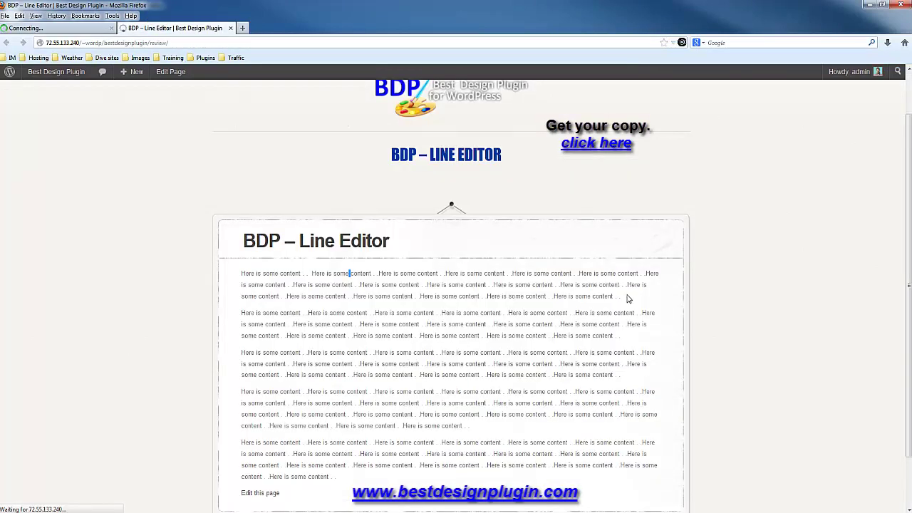
click(607, 308)
key(F5)
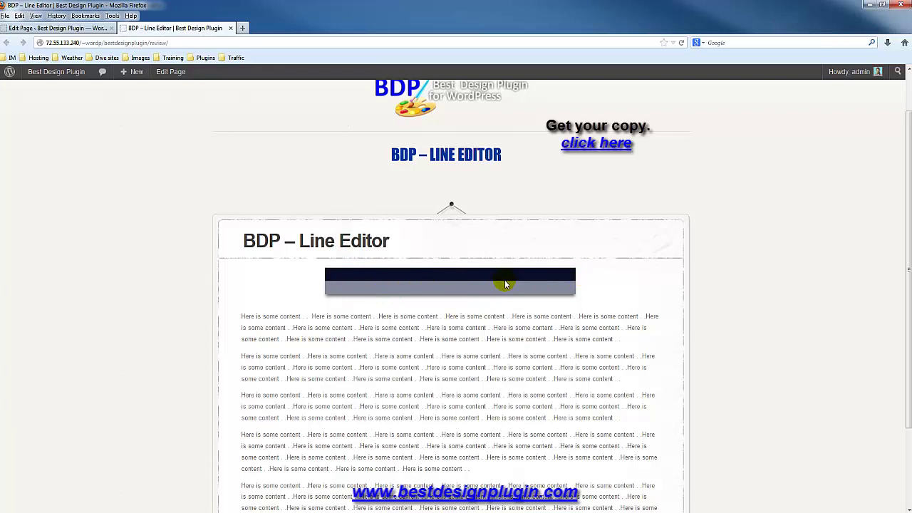
click(74, 28)
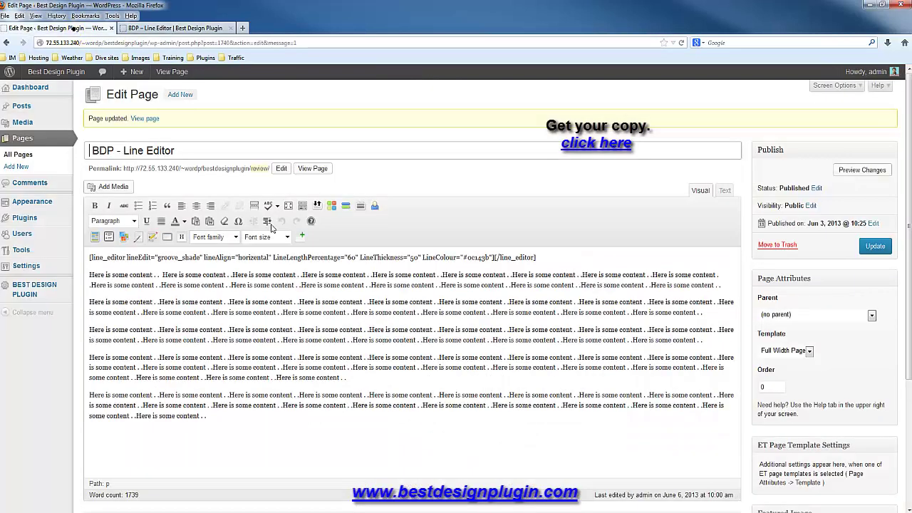
Step: Move the line shortcode into a new paragraph below the first paragraph
drag(541, 258, 70, 264)
key(ctrl+c)
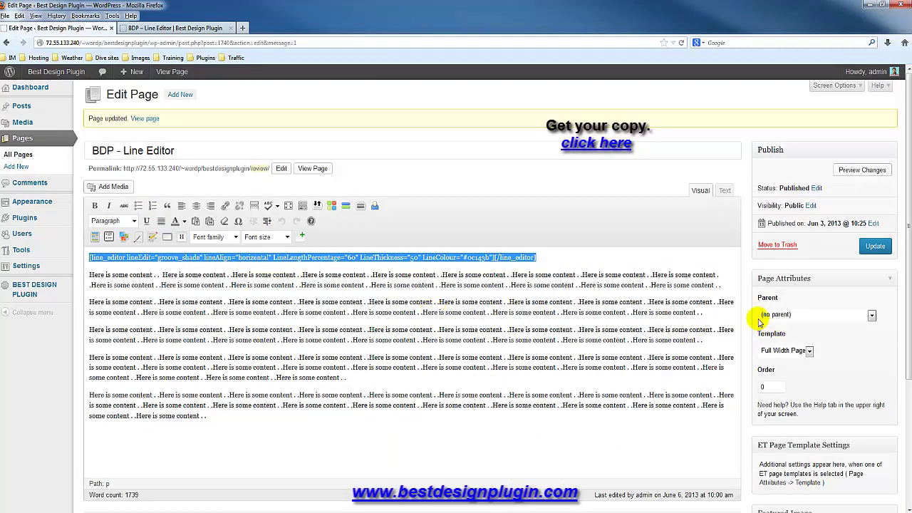
click(729, 285)
key(Return)
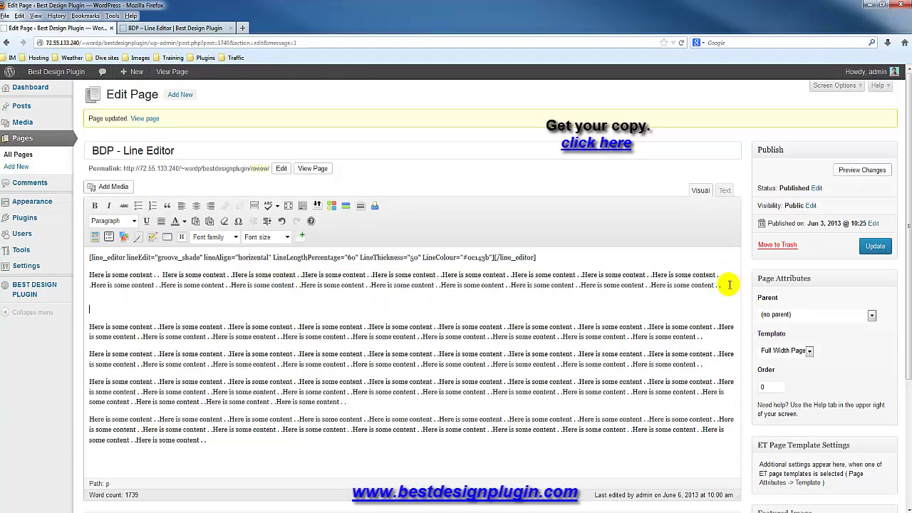
key(ctrl+v)
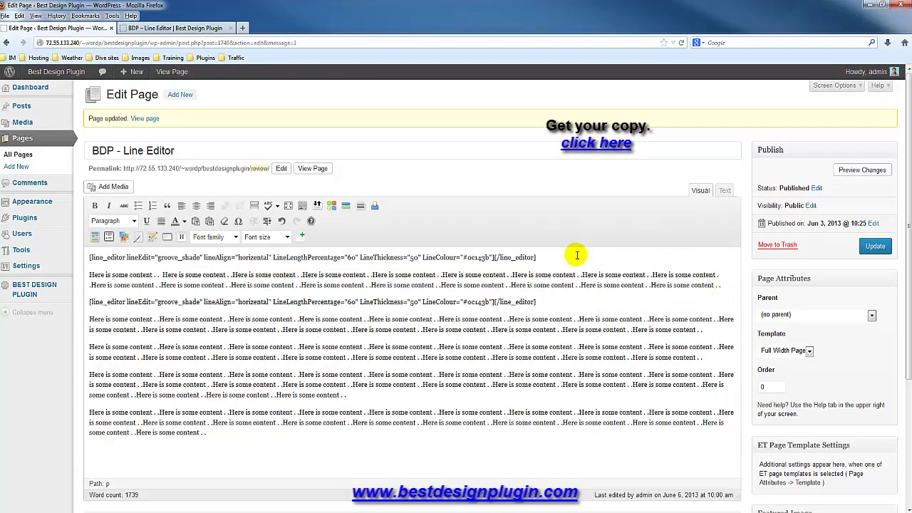
drag(576, 256, 64, 264)
key(Delete)
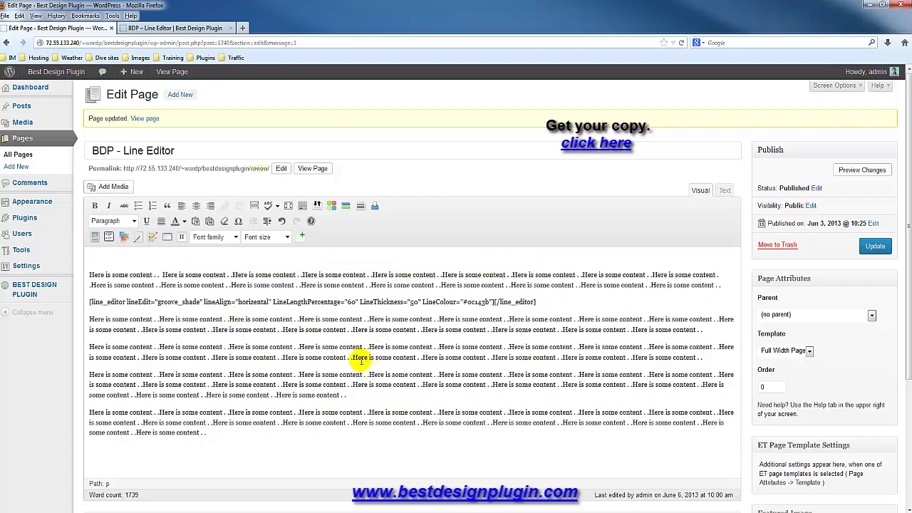
key(Delete)
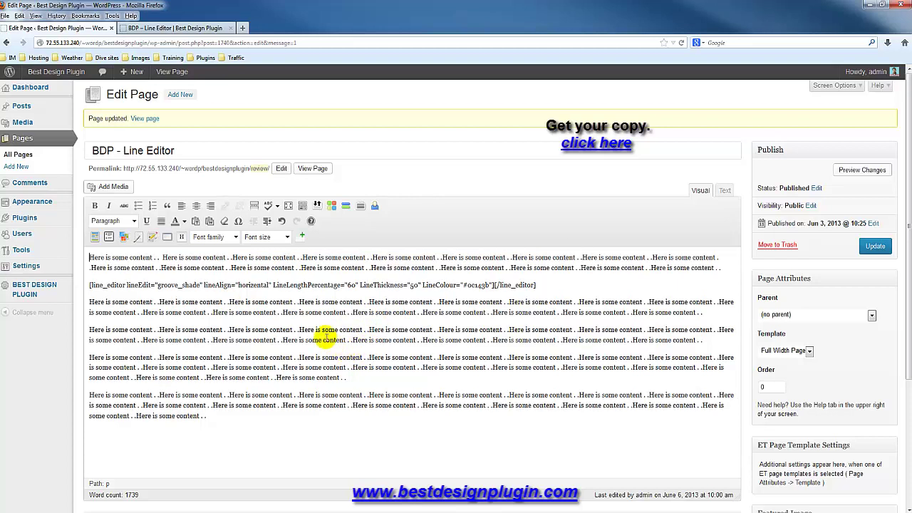
Step: Correct 'groove_Shade' to lowercase 'groove_shade' and update the page
click(184, 285)
key(BackSpace)
text(s)
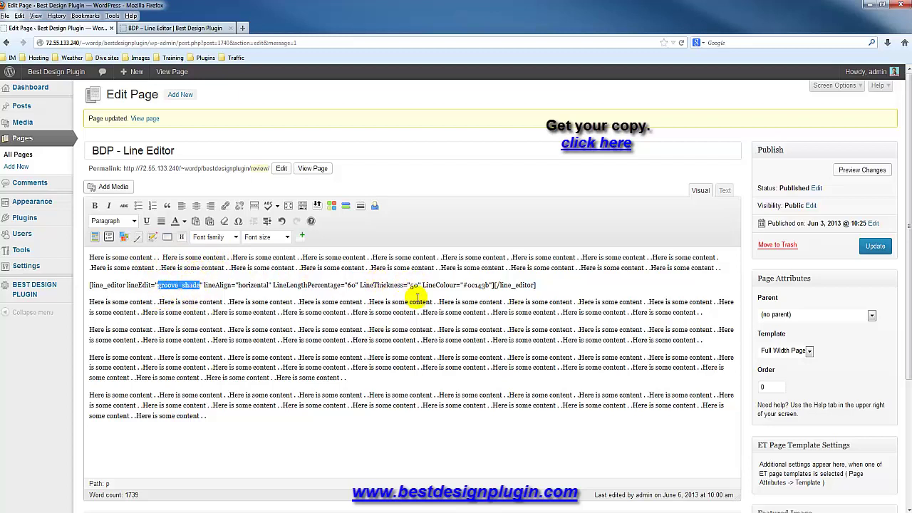
click(875, 246)
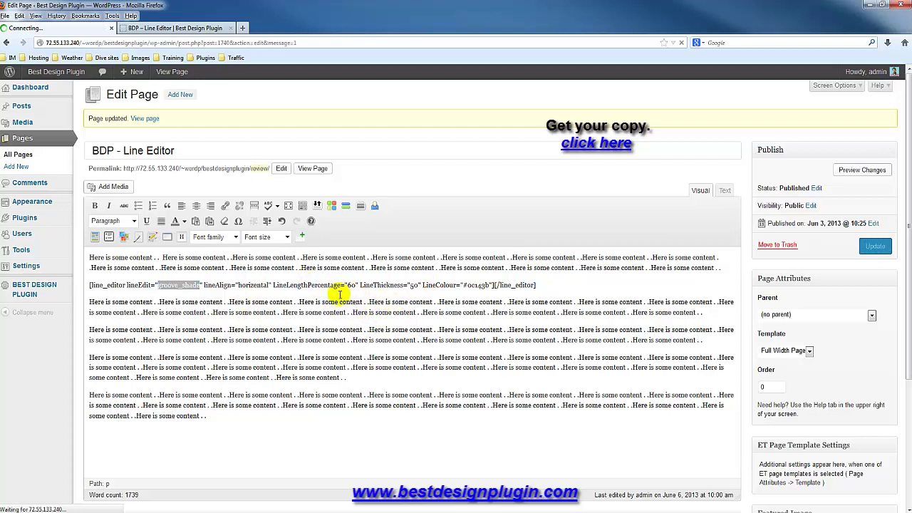
Step: Reload the live page to confirm the navy line now sits below the first paragraph
click(178, 29)
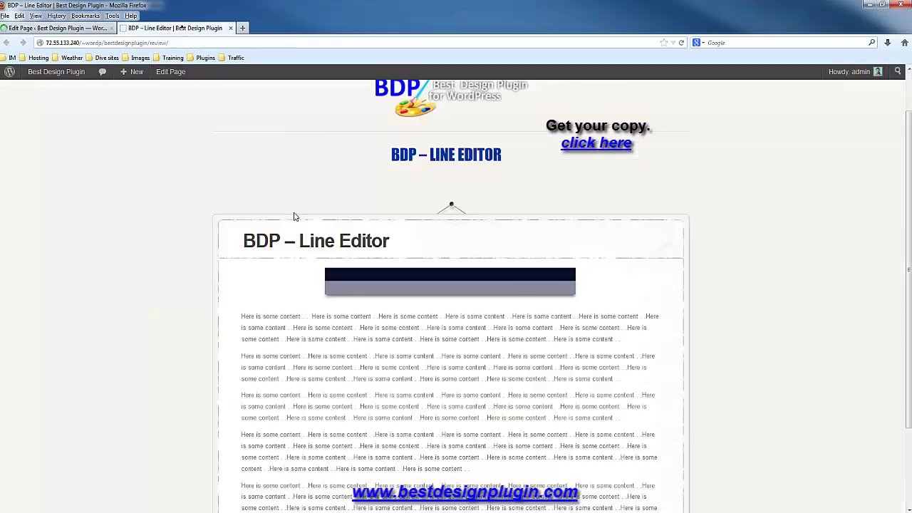
click(682, 43)
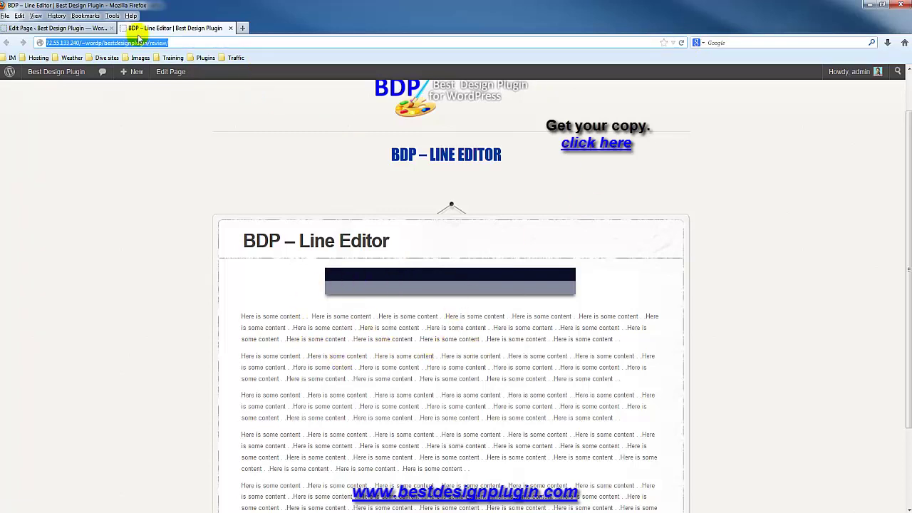
click(682, 44)
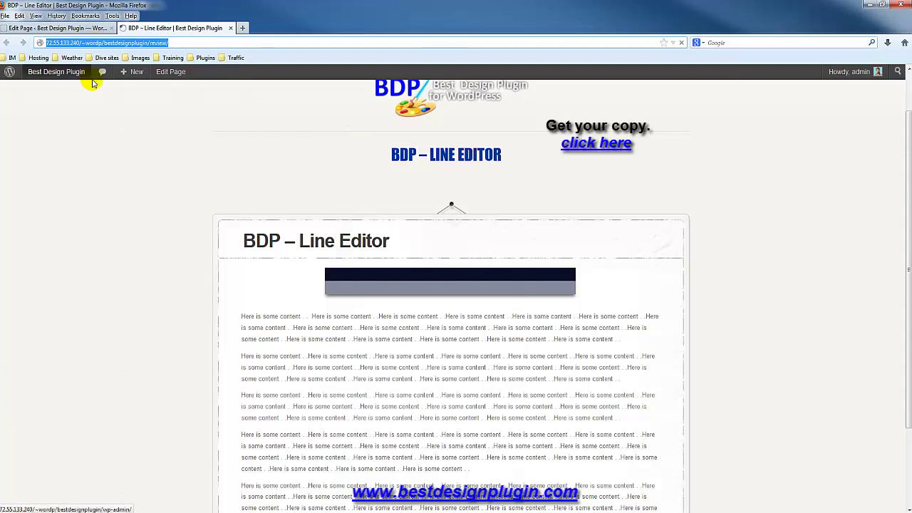
mouse_move(93, 83)
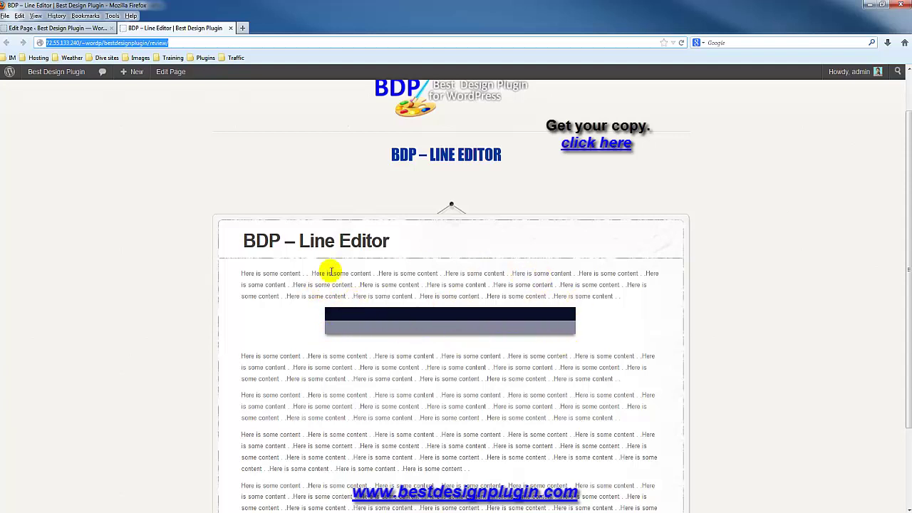
triple_click(376, 272)
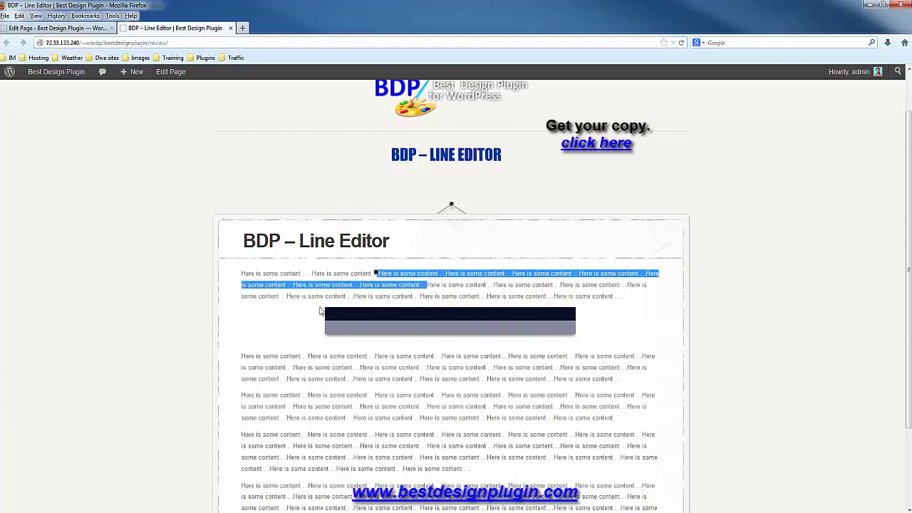
Step: Change the shortcode to 75% line length and 25 thickness, and update the page
click(71, 28)
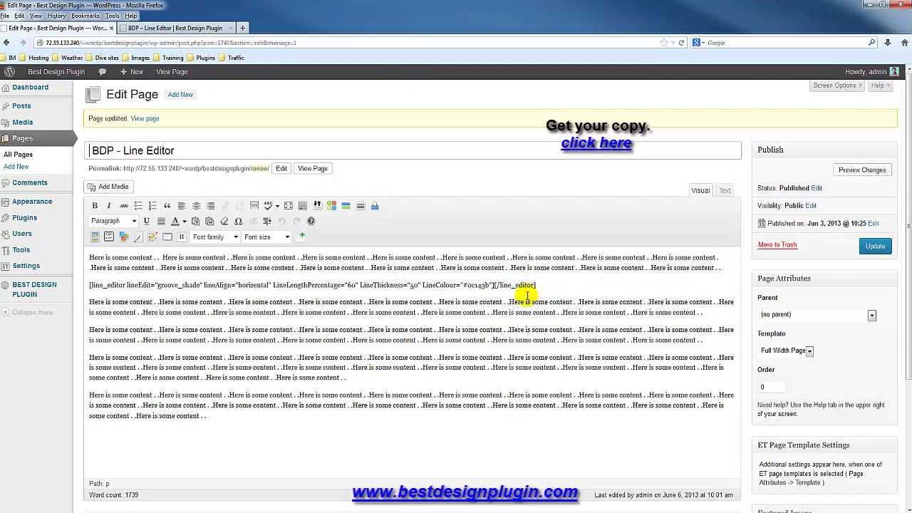
click(350, 285)
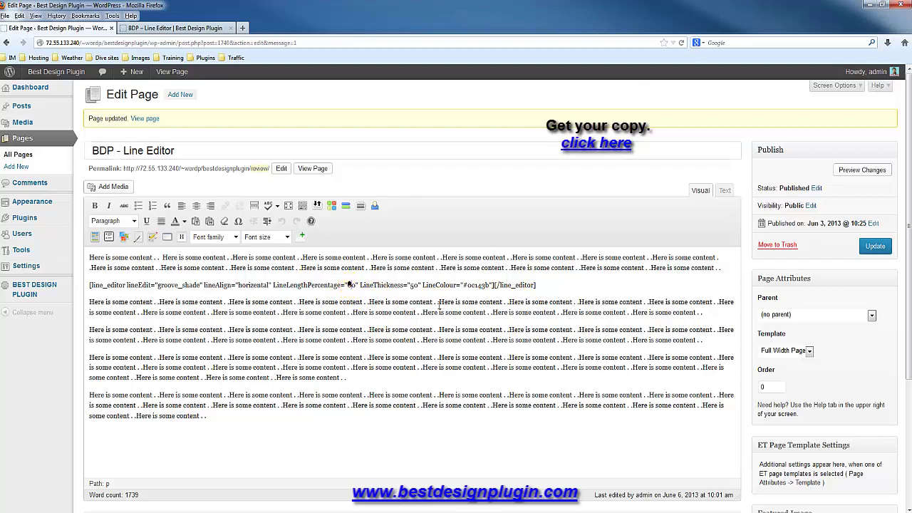
key(BackSpace)
text(75)
key(Delete)
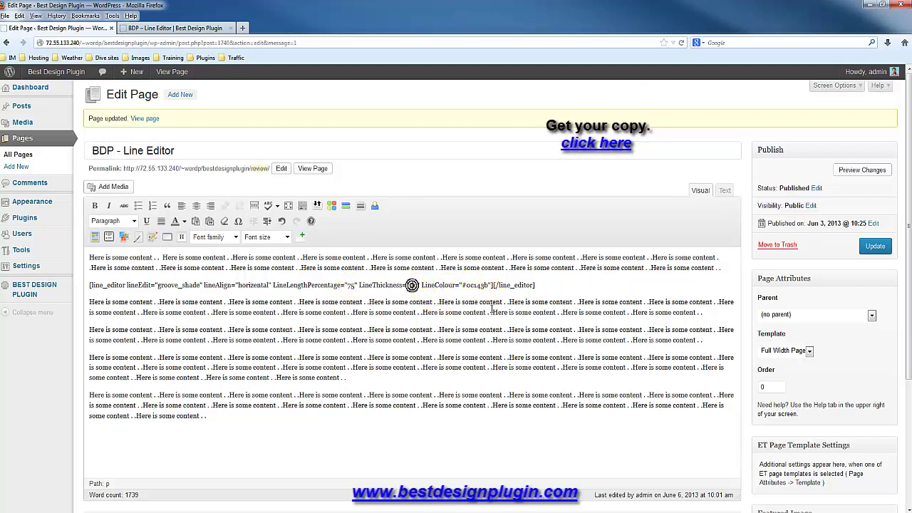
click(412, 285)
key(BackSpace)
text(25)
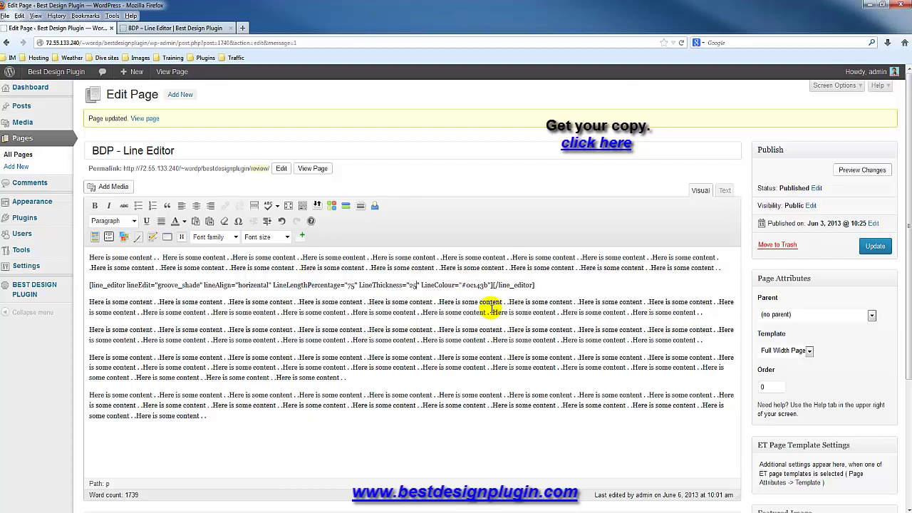
click(875, 246)
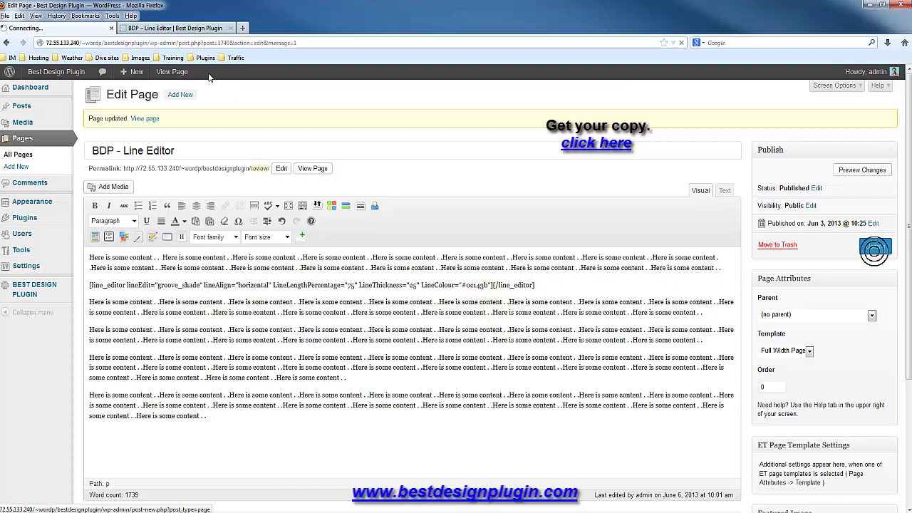
Step: Check the wider, thinner line on the live page, then add a blank paragraph after paragraph two
click(214, 29)
click(681, 43)
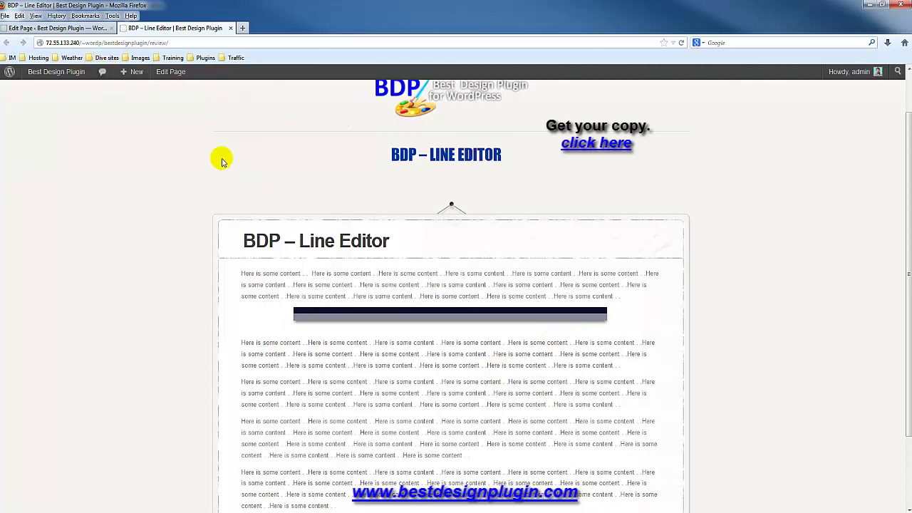
click(71, 28)
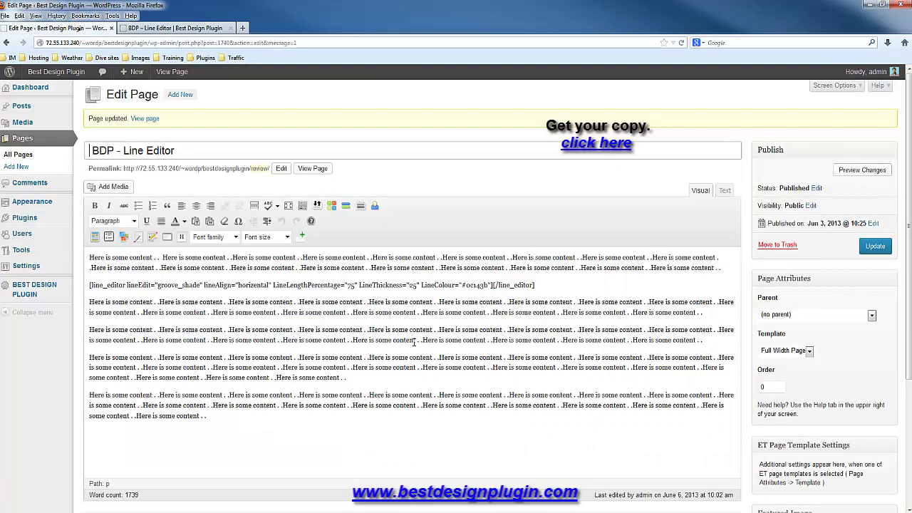
click(712, 313)
key(Return)
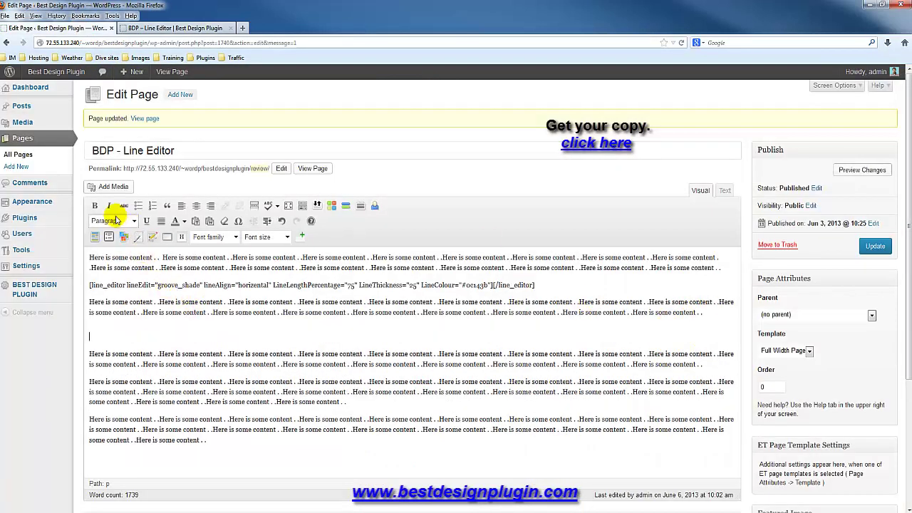
Step: Start a new line in the Line Editor with the dotted line type
click(138, 240)
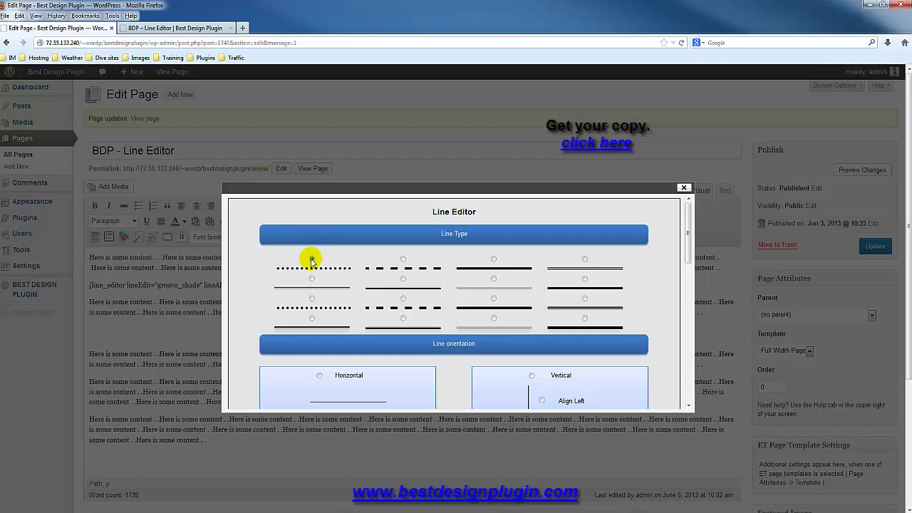
click(312, 260)
scroll(407, 332, down, 3)
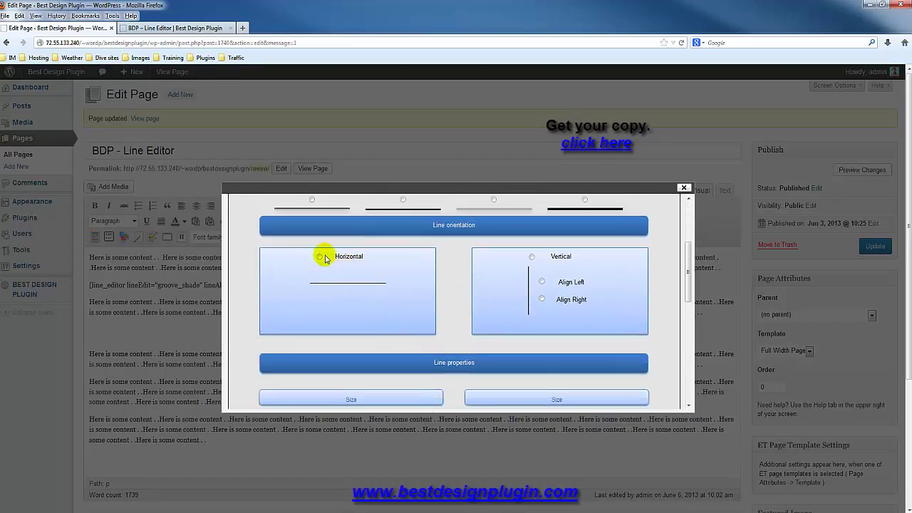
scroll(499, 292, down, 3)
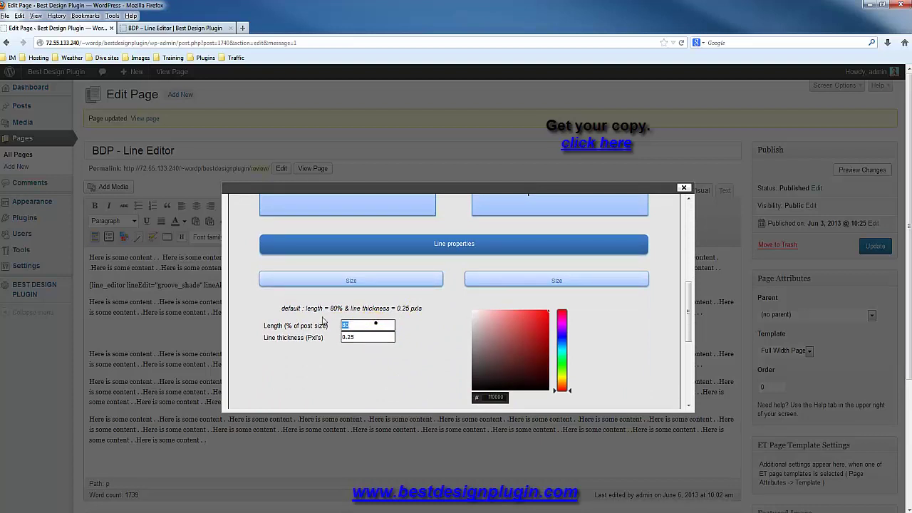
Step: Set the dotted line's thickness to 5, insert its shortcode and update the page
click(362, 337)
text(0.25)
text(5)
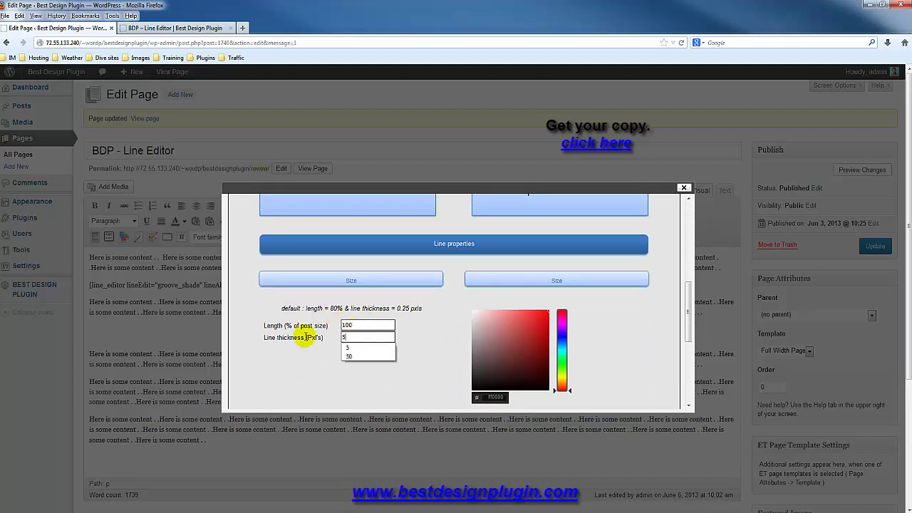
click(360, 347)
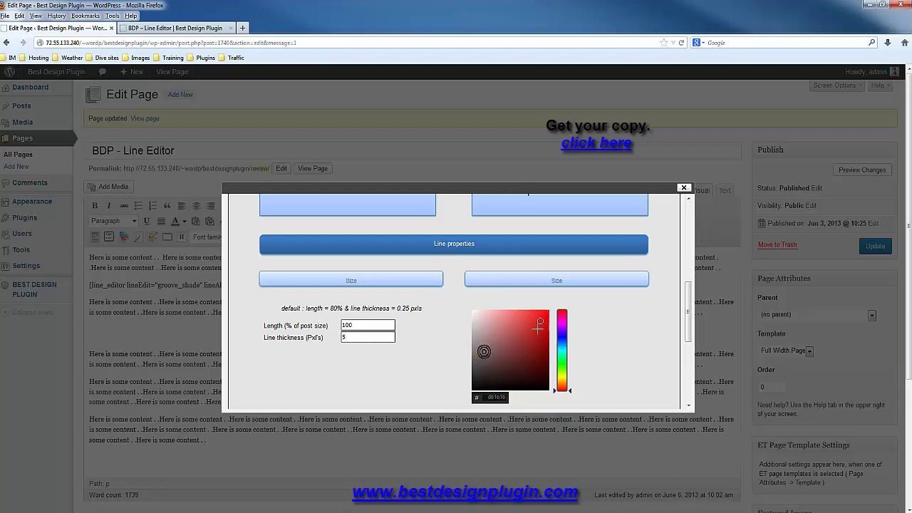
scroll(451, 360, down, 3)
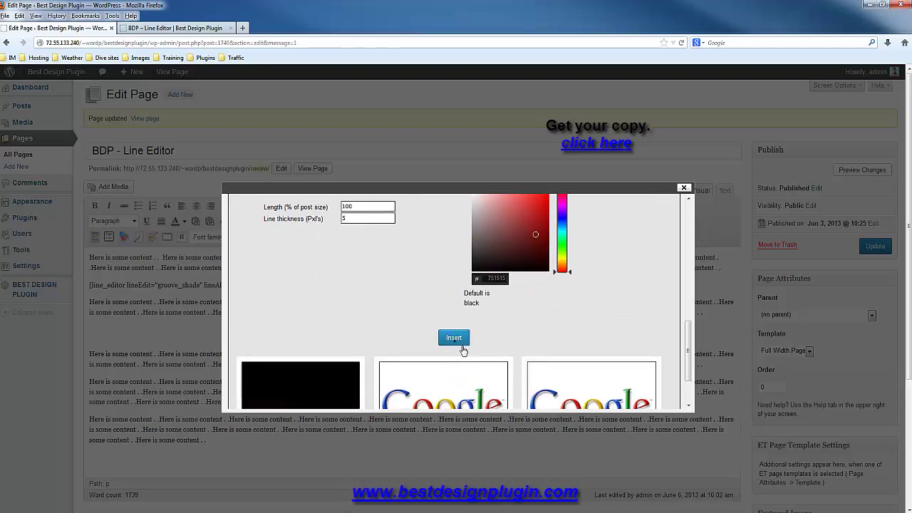
click(459, 340)
click(875, 246)
click(187, 28)
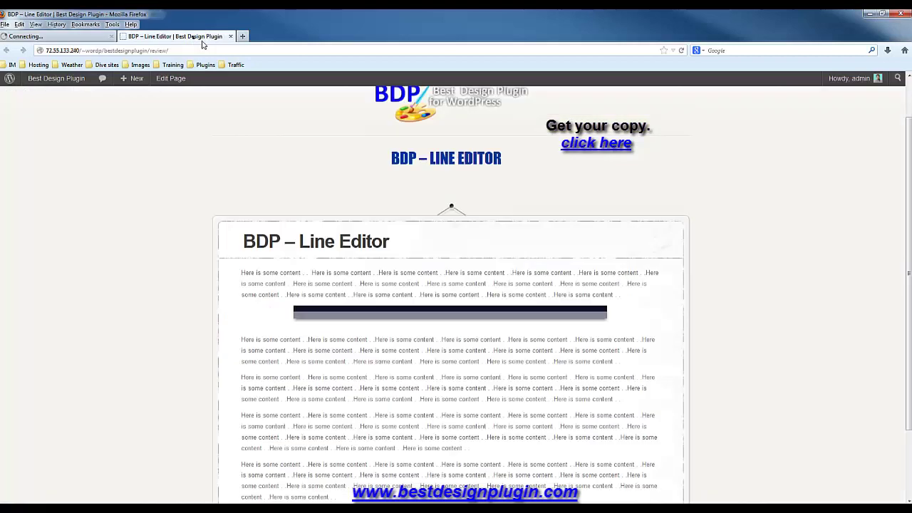
Step: Reload the live page to show the dotted dark red line, then return to the editor
click(681, 50)
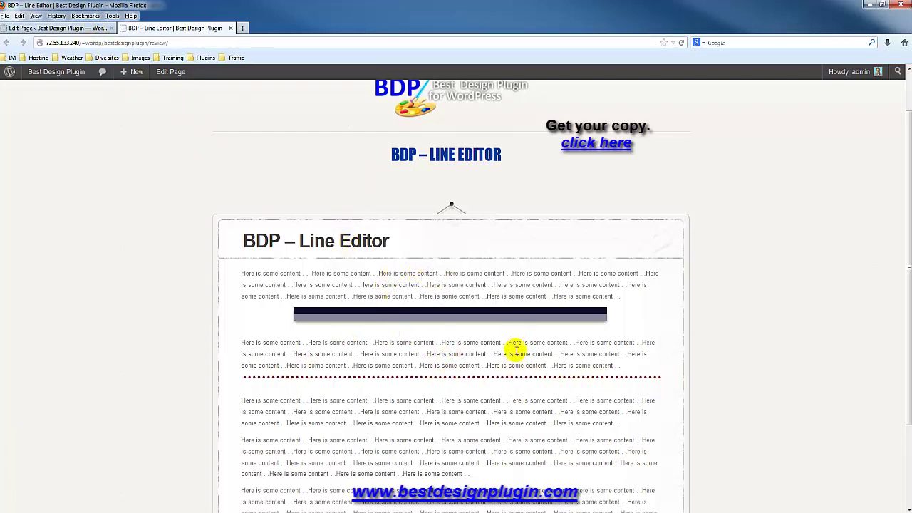
click(59, 28)
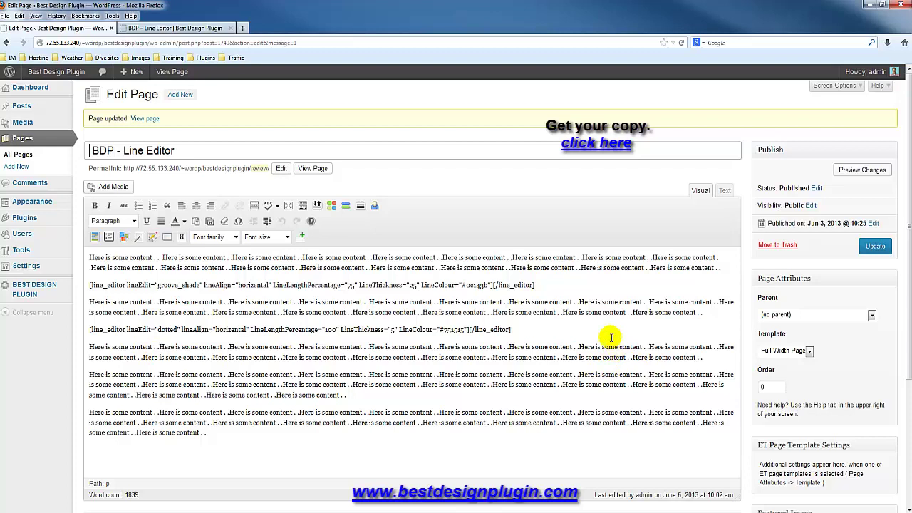
Step: Add a blank line below the paragraph that follows the dotted line
click(545, 329)
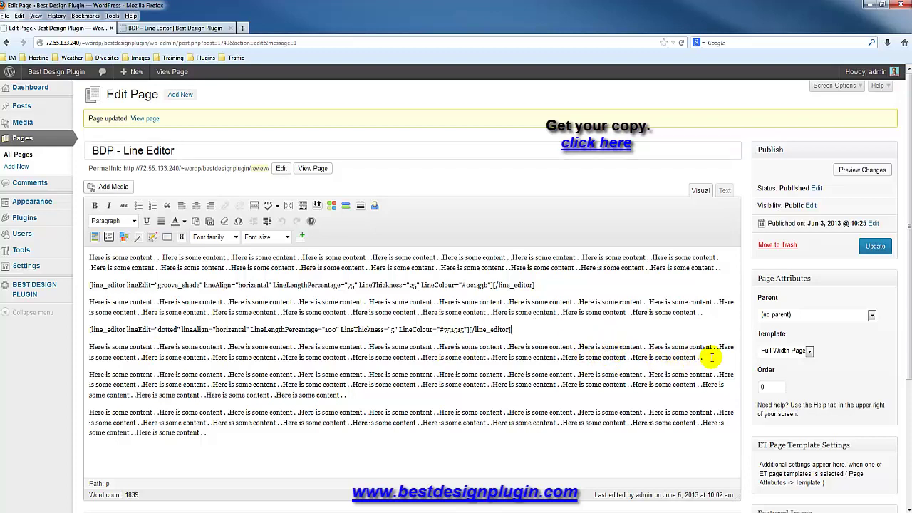
key(Return)
key(Return)
key(Return)
key(Return)
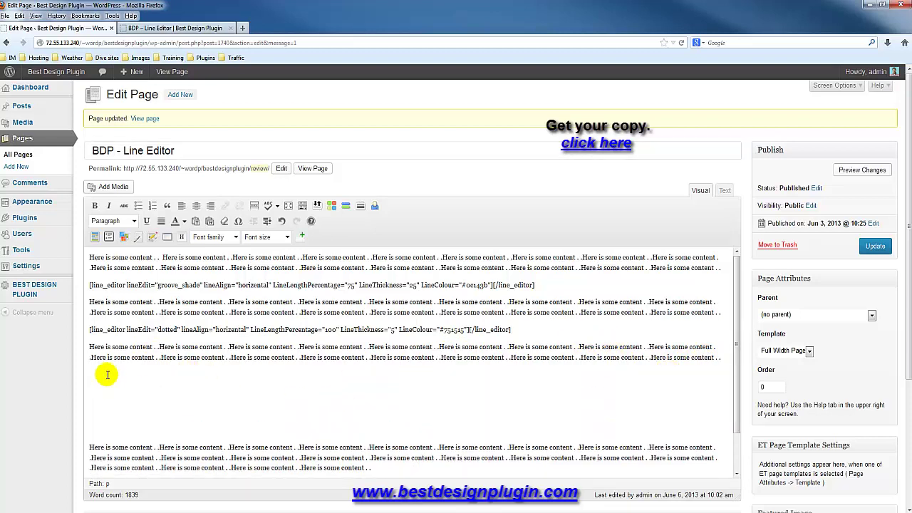
click(216, 329)
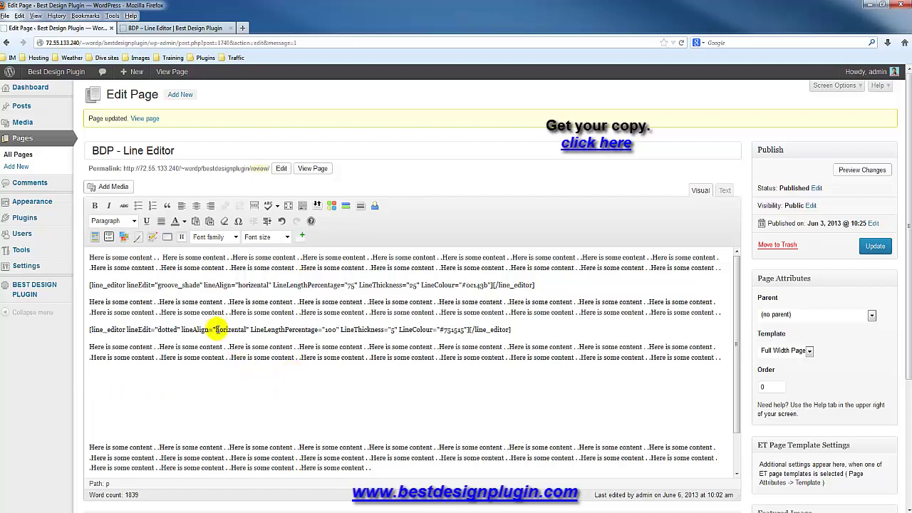
Step: Insert a red double vertical left-aligned line shortcode, 100% long and 70 thick
click(139, 239)
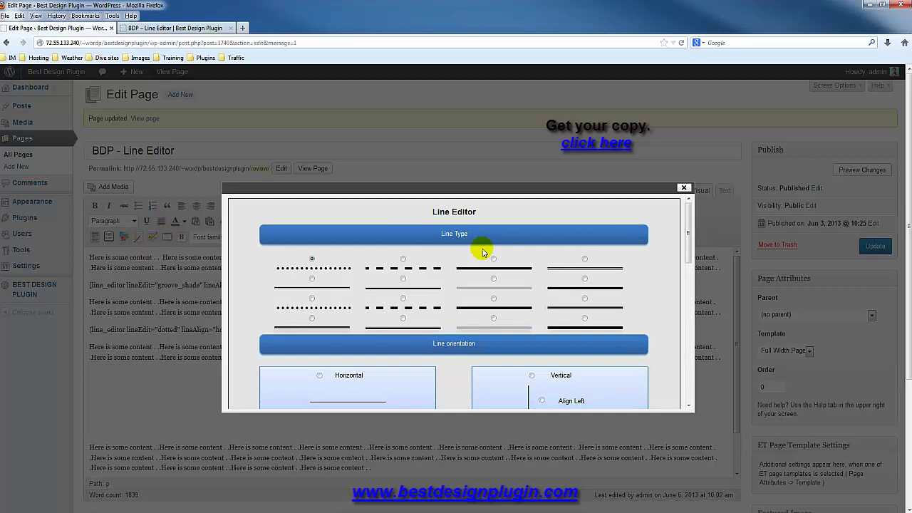
scroll(687, 241, down, 1)
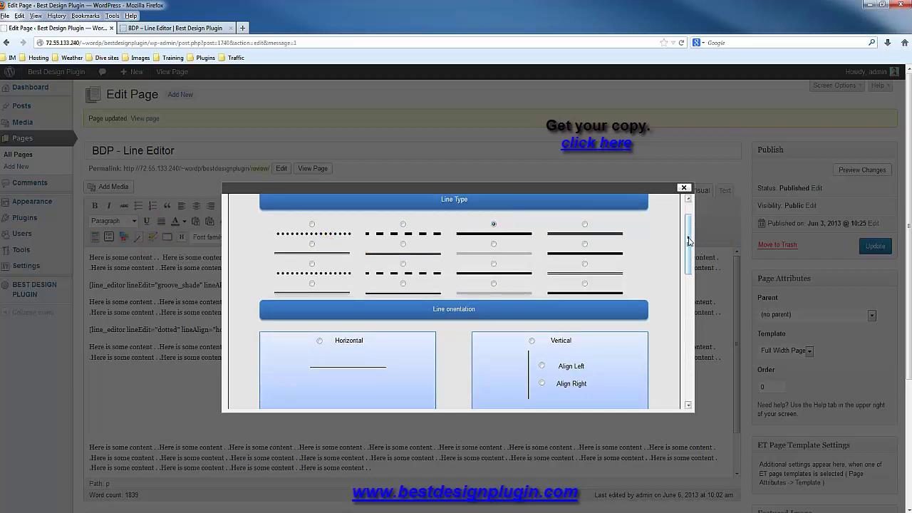
scroll(688, 250, down, 2)
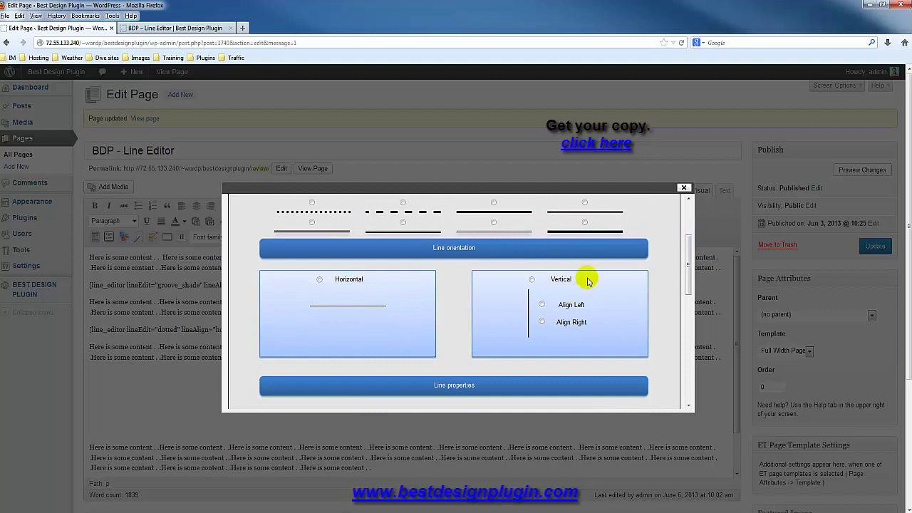
scroll(625, 250, up, 1)
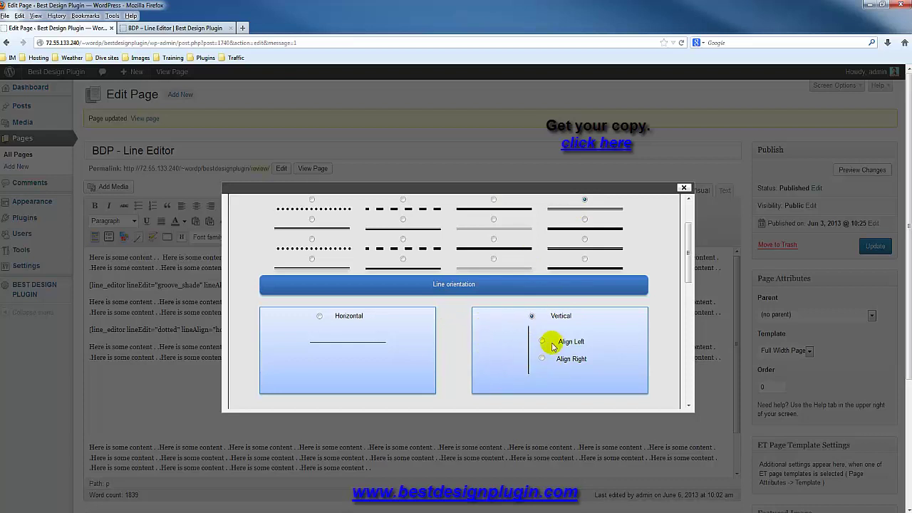
drag(689, 254, 688, 328)
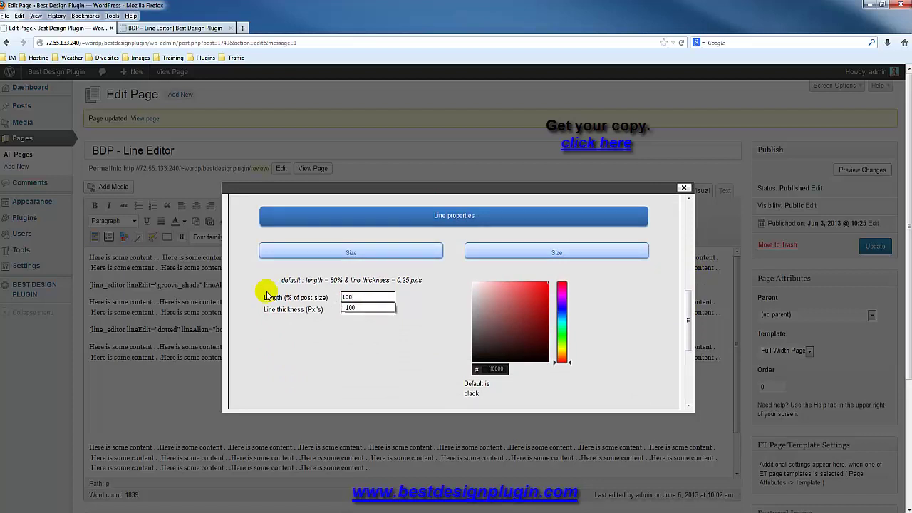
click(347, 307)
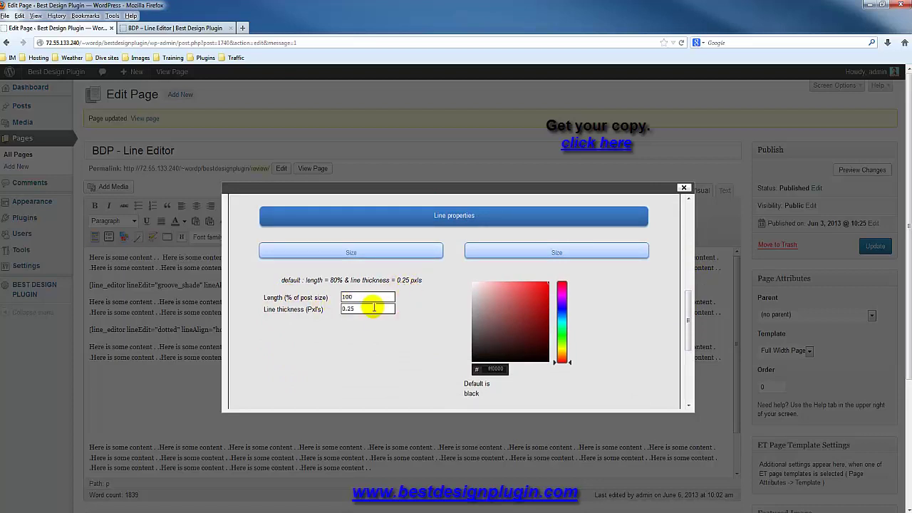
text(500)
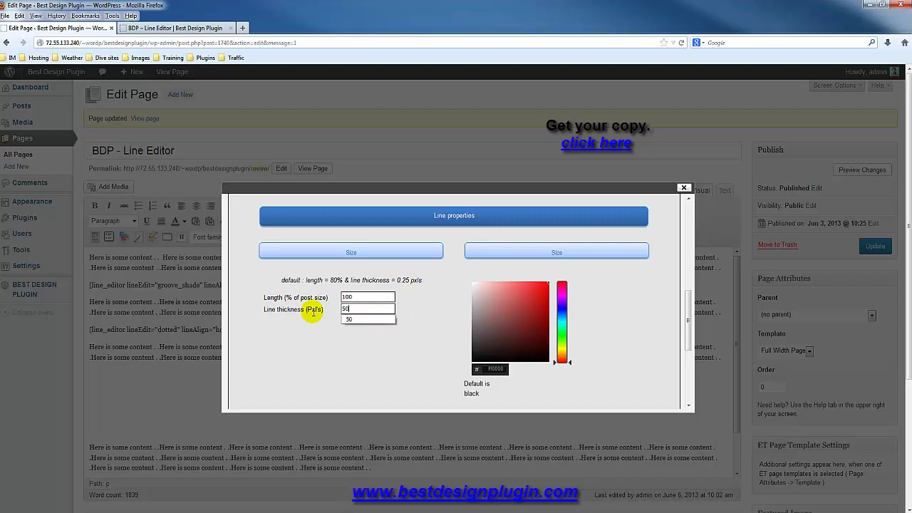
key(BackSpace)
key(BackSpace)
key(BackSpace)
text(7)
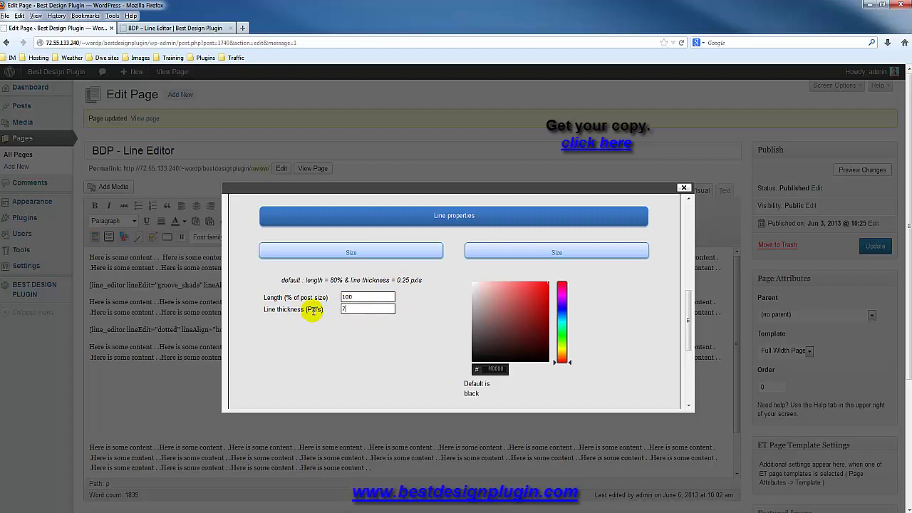
text(0)
scroll(632, 326, down, 3)
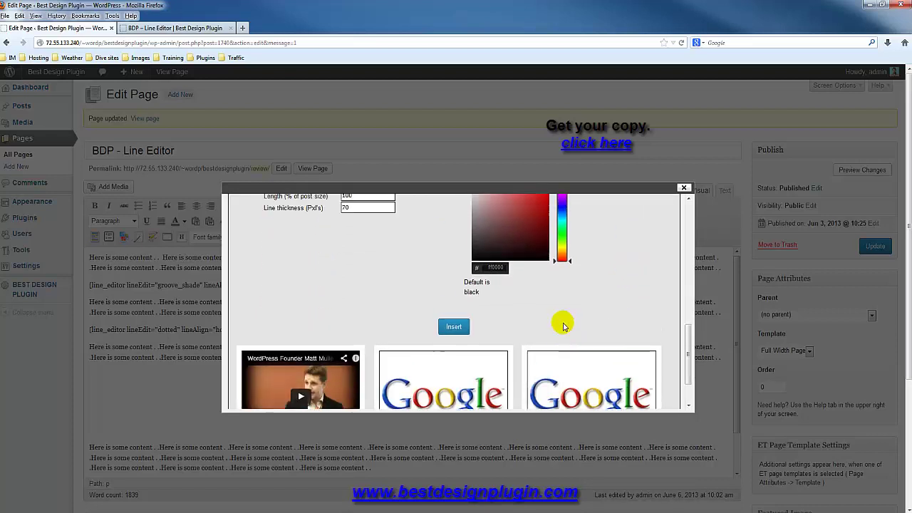
scroll(562, 325, up, 3)
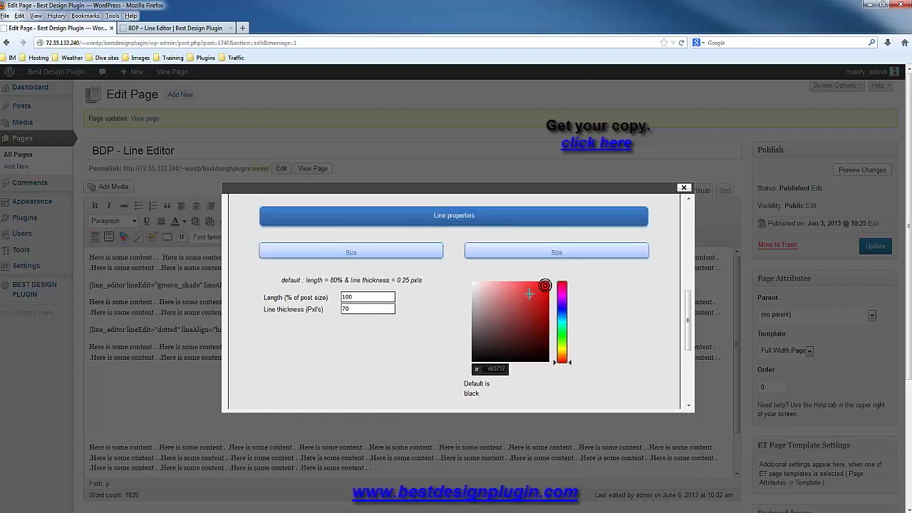
scroll(590, 326, down, 3)
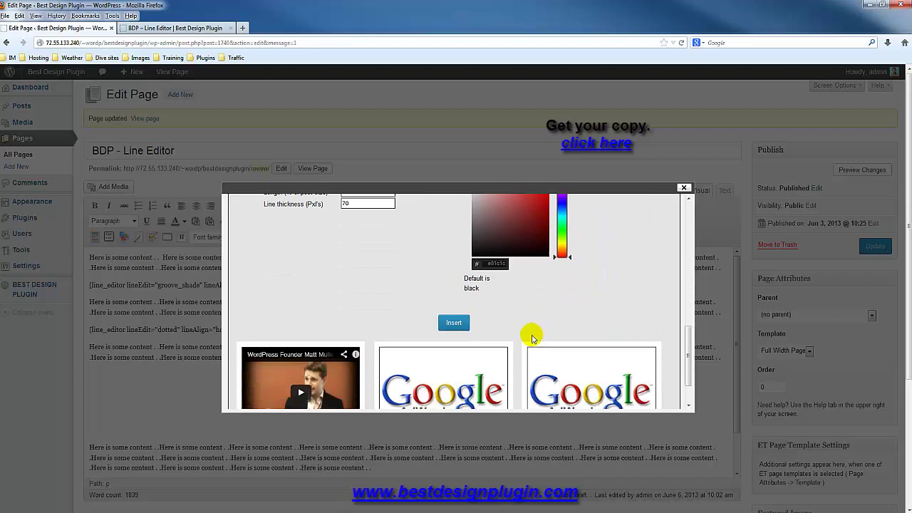
click(452, 313)
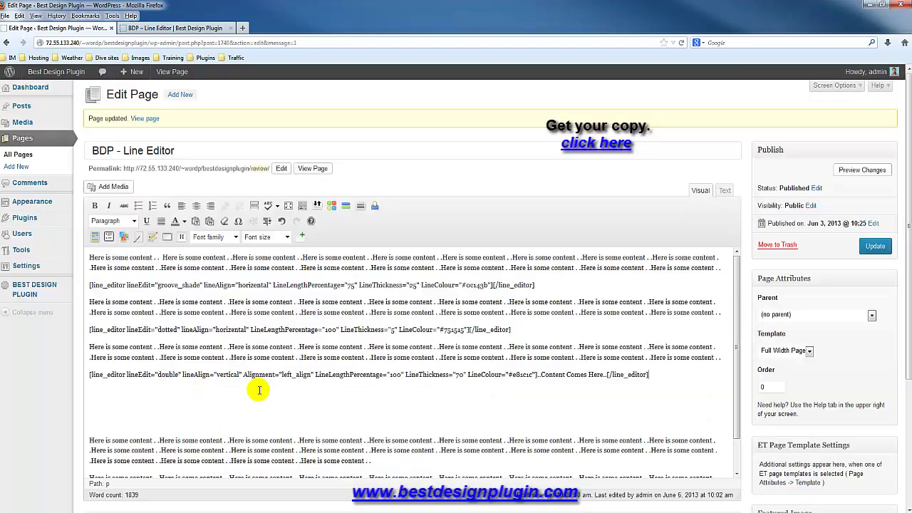
Step: Review the new shortcode's settings and its Content Comes Here placeholder, then update the page
drag(100, 376, 295, 376)
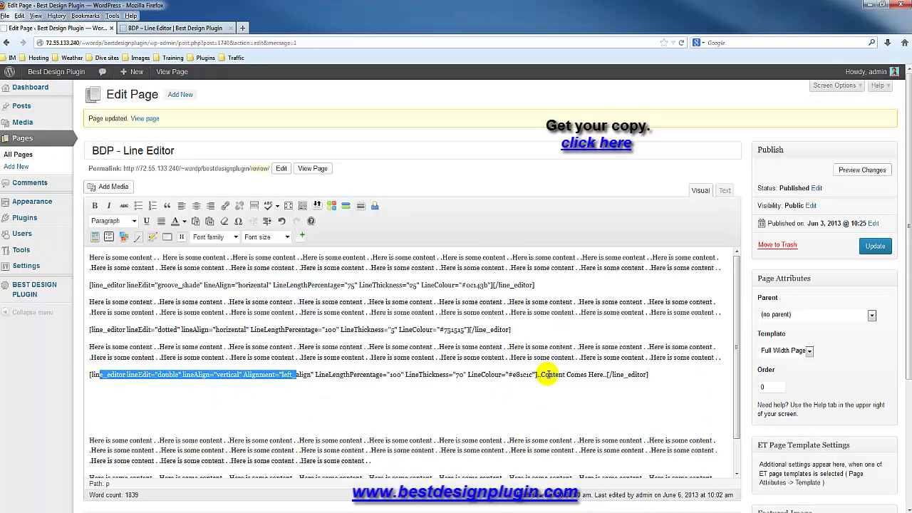
drag(605, 375, 558, 376)
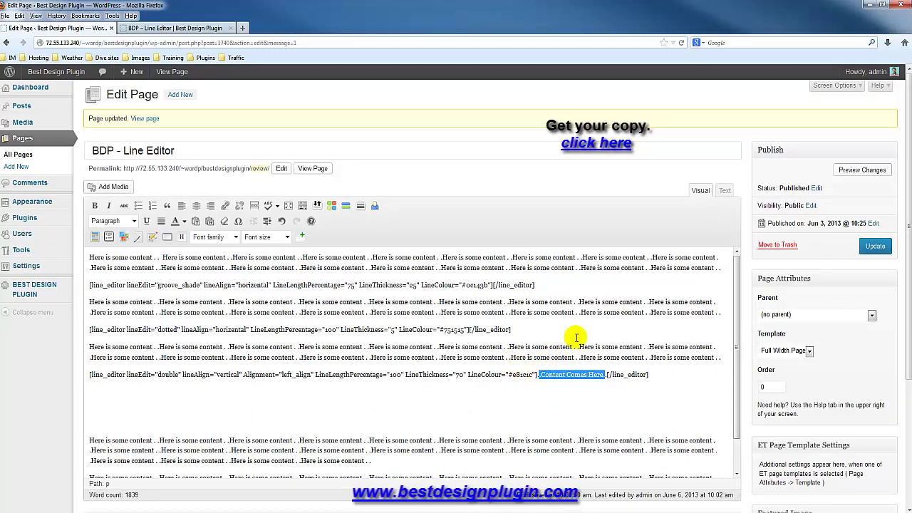
click(874, 246)
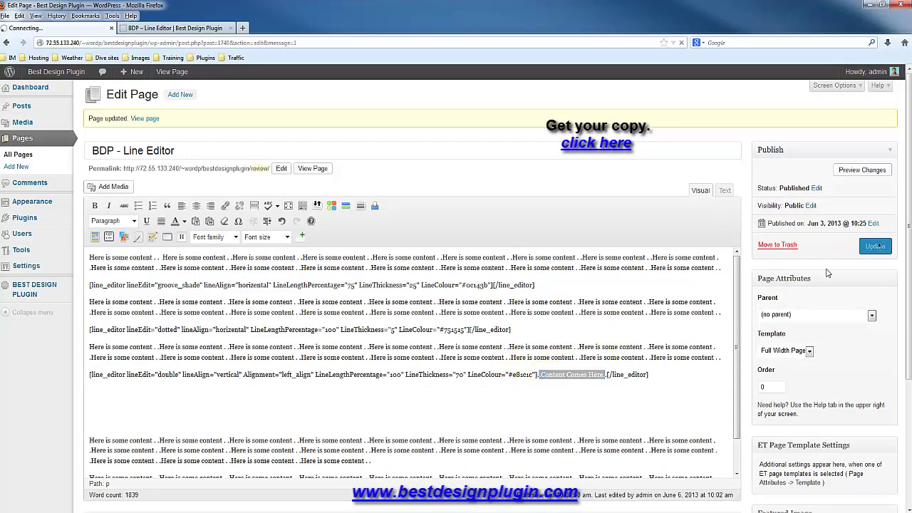
click(179, 28)
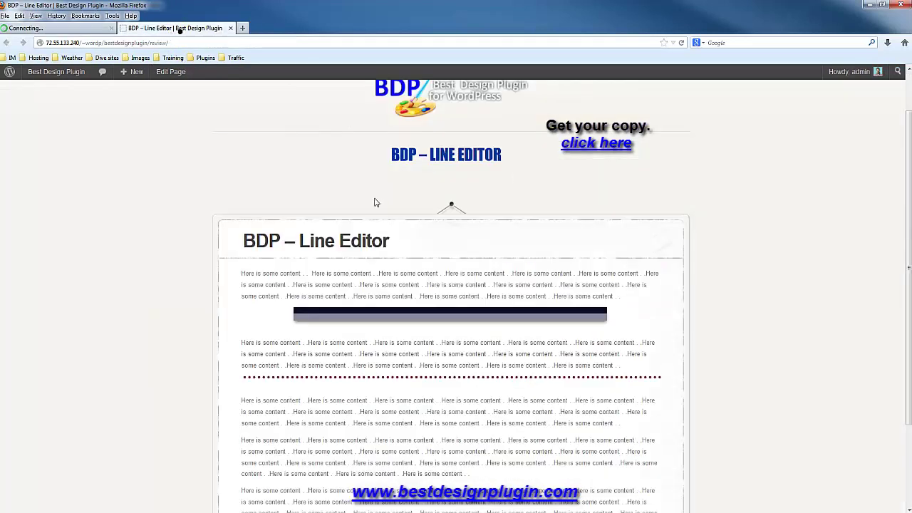
Step: Reload the live page to check the red double bars beside Content Comes Here
click(682, 42)
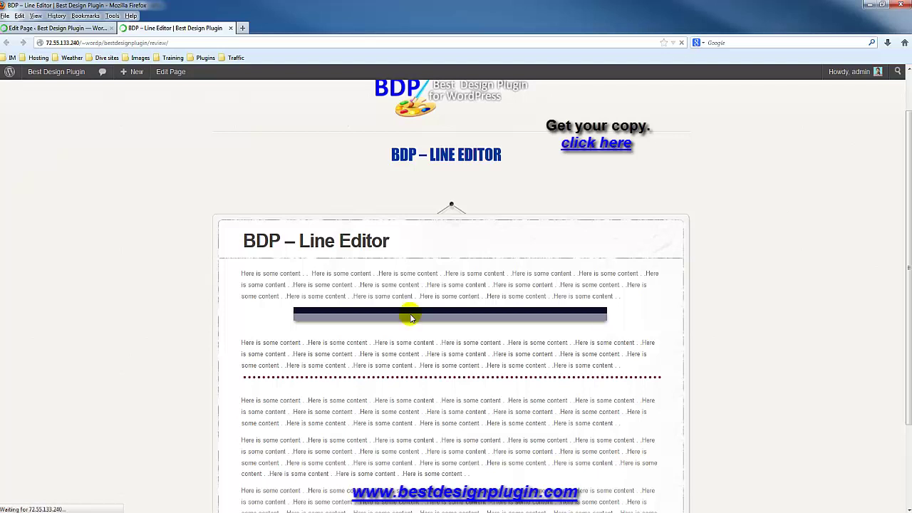
scroll(399, 318, down, 3)
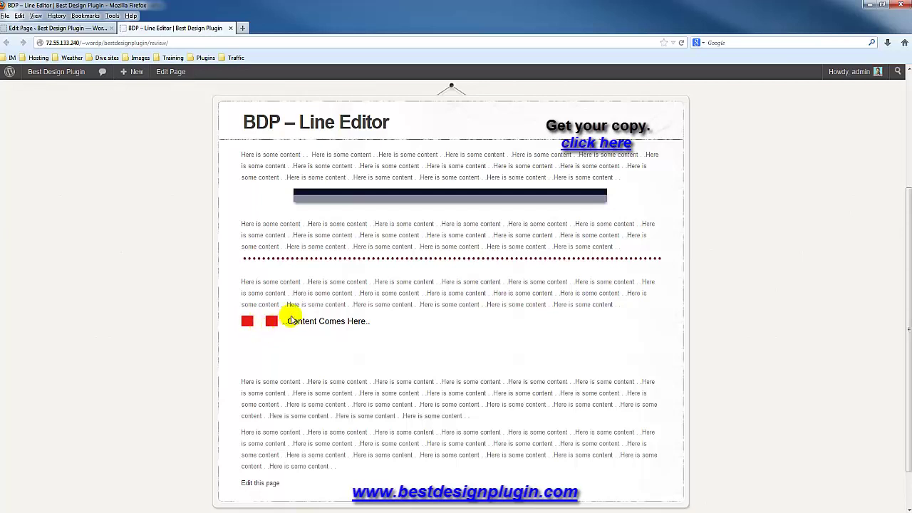
click(57, 29)
Step: Move the filler paragraph before [/line_editor], update, and reload the live page
triple_click(381, 446)
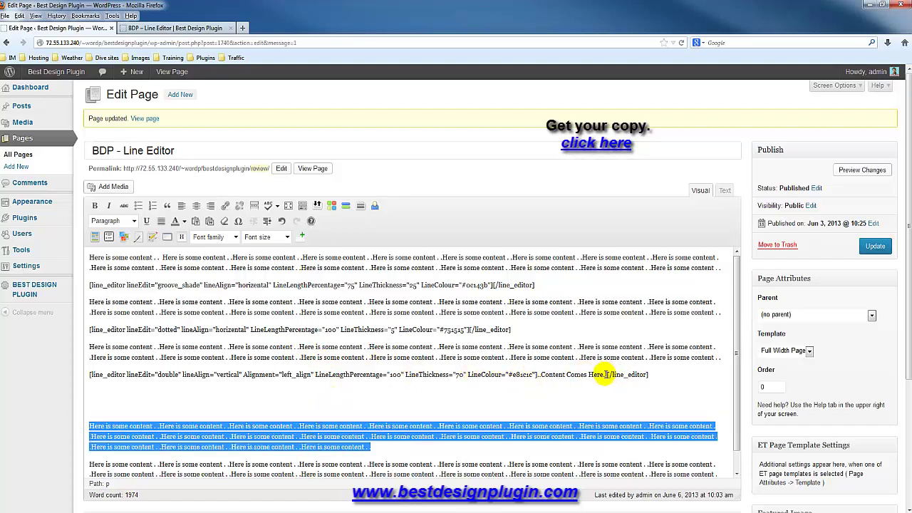
drag(604, 376, 604, 376)
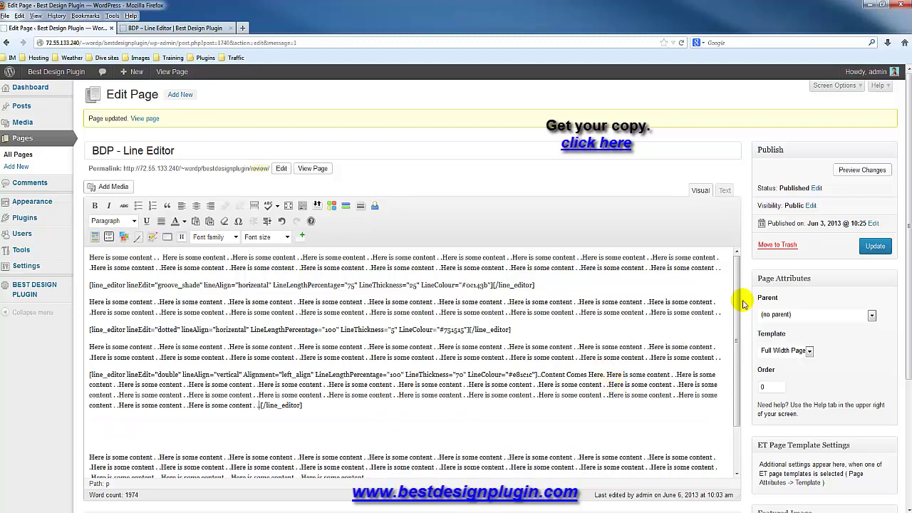
click(868, 248)
click(143, 29)
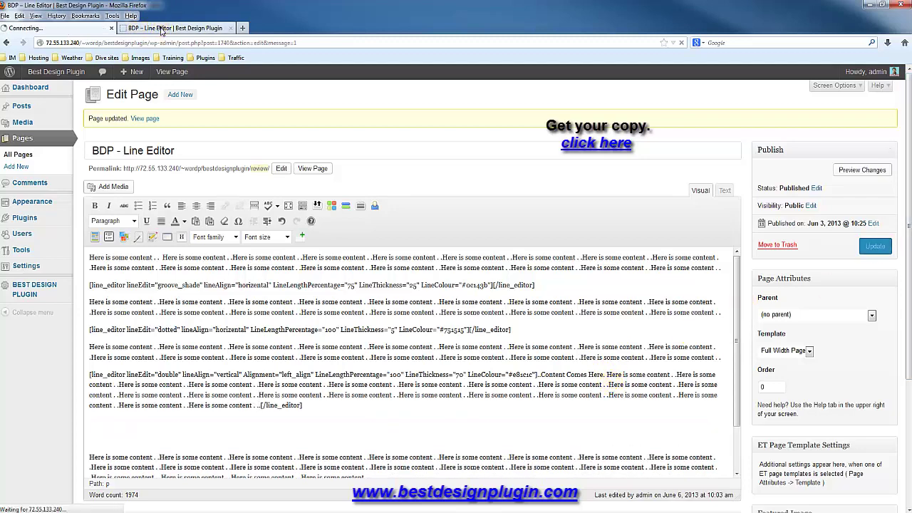
click(688, 41)
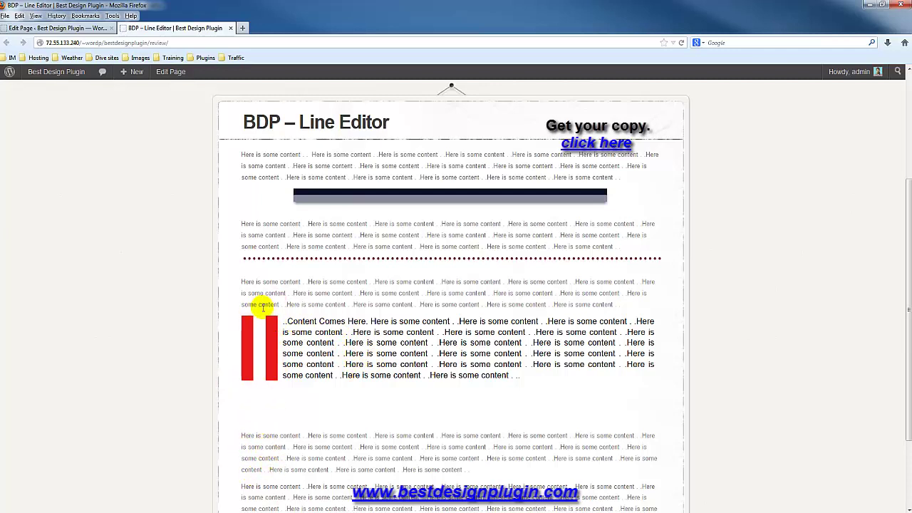
Step: Set the double-line shortcode's body text to 12px font size and update the page
click(70, 31)
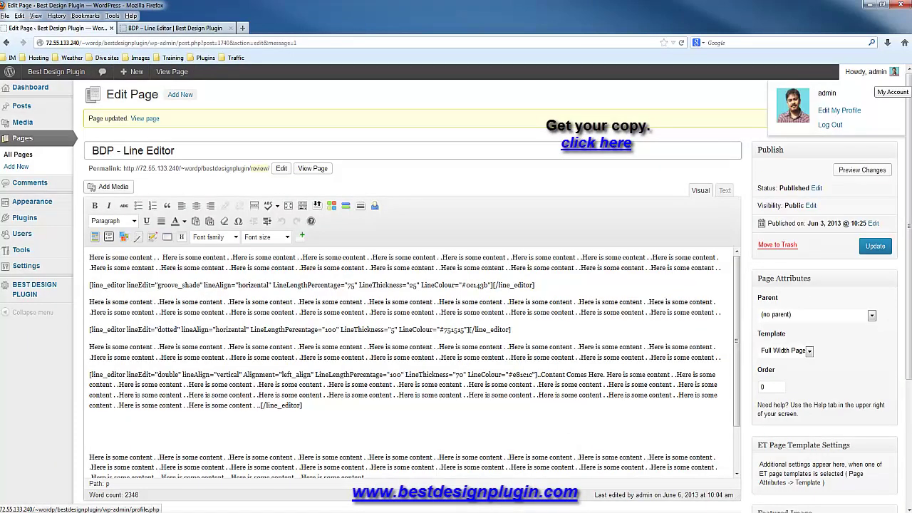
scroll(427, 403, down, 1)
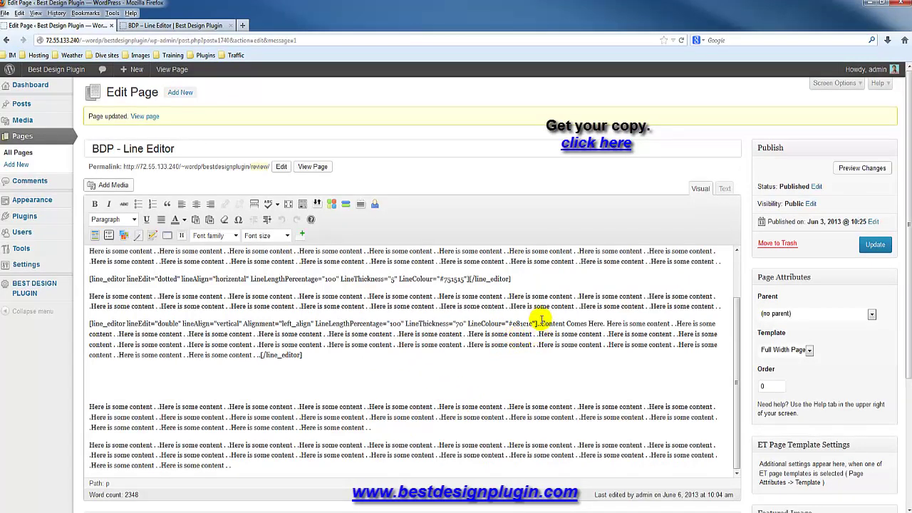
drag(538, 322, 258, 354)
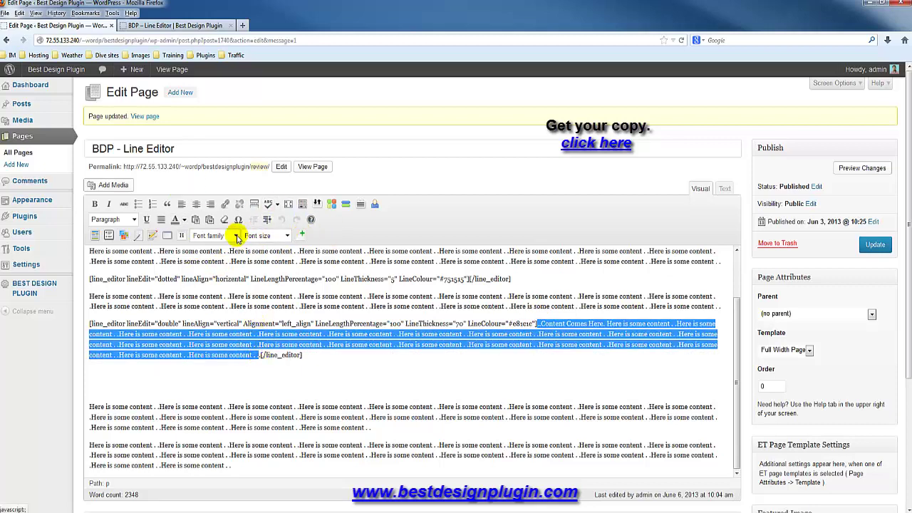
click(287, 235)
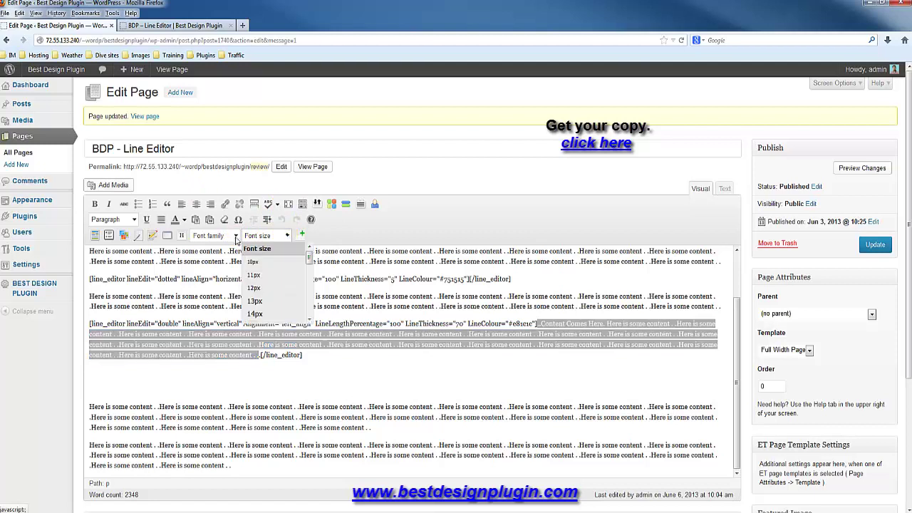
click(254, 288)
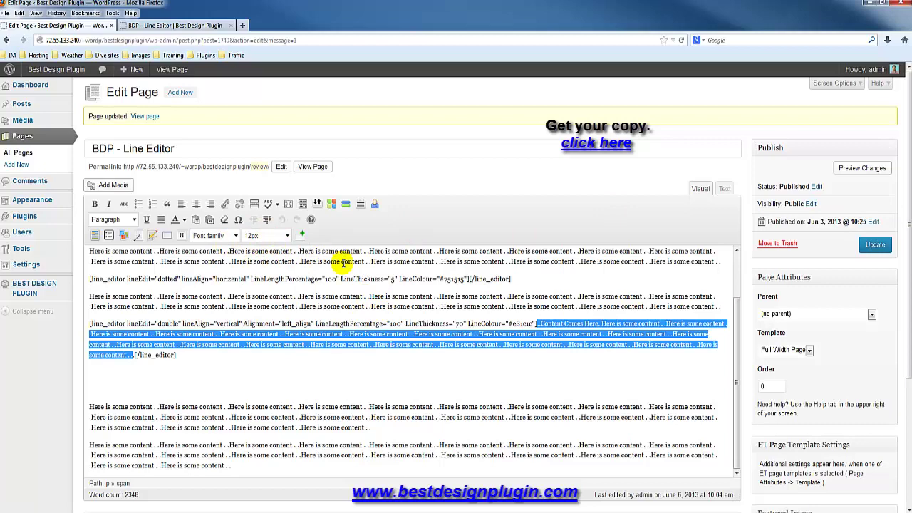
click(873, 244)
click(206, 26)
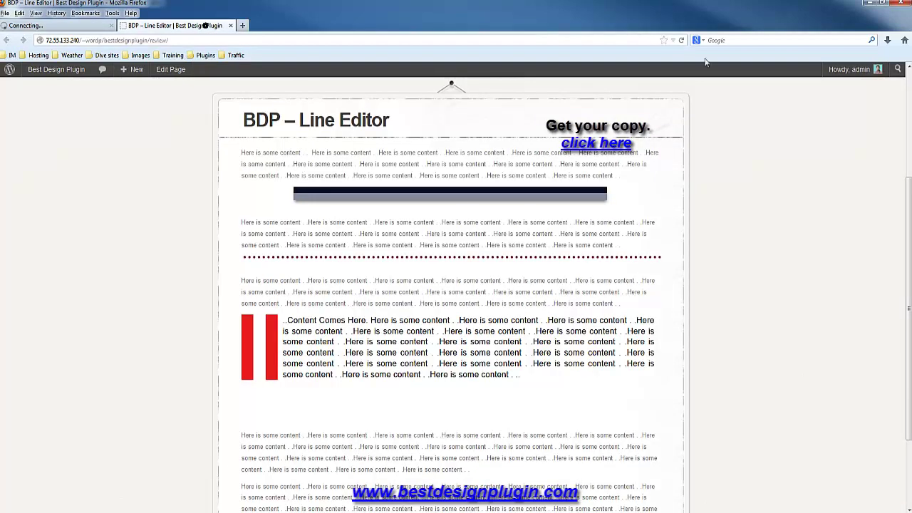
Step: Reload the live page and inspect the resized text beside the red double bars
click(680, 40)
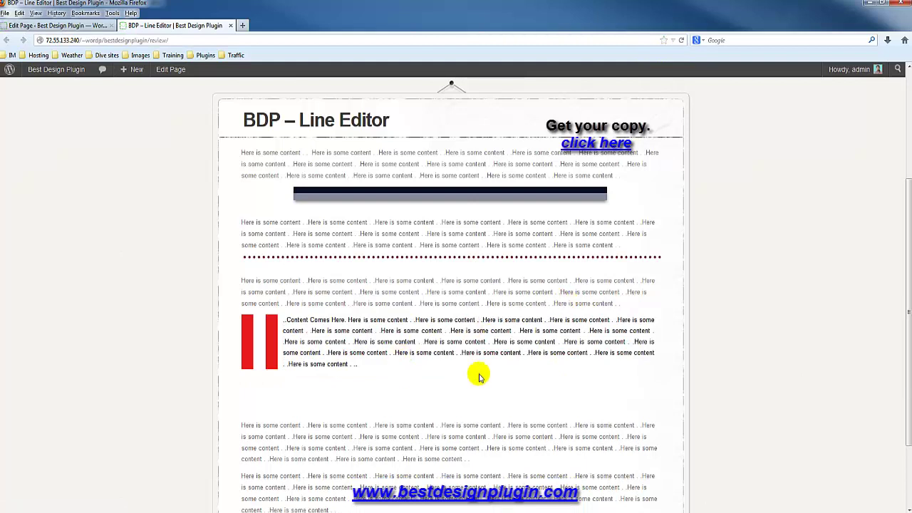
drag(374, 320, 436, 342)
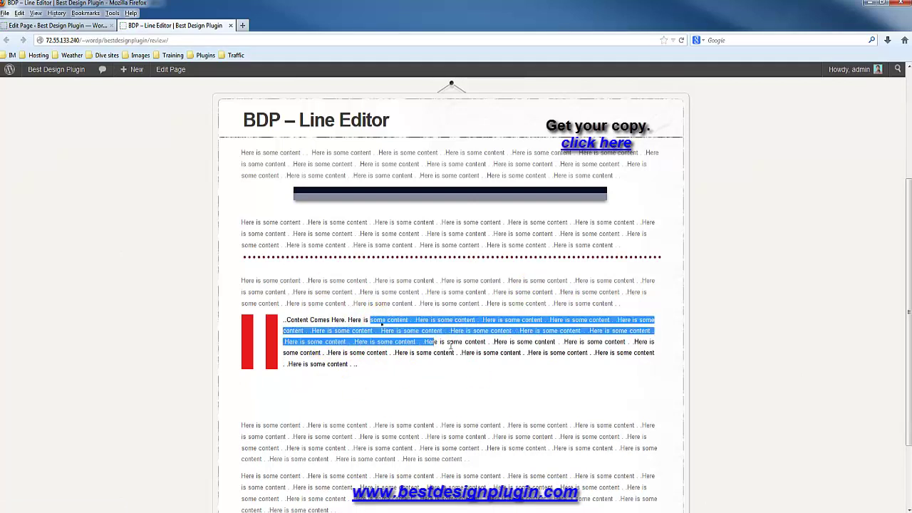
click(462, 342)
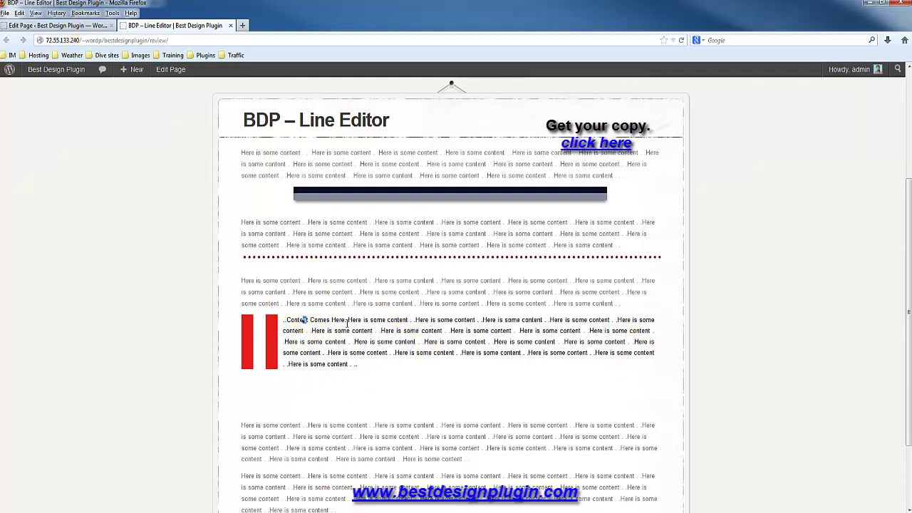
click(478, 331)
key(ctrl+Tab)
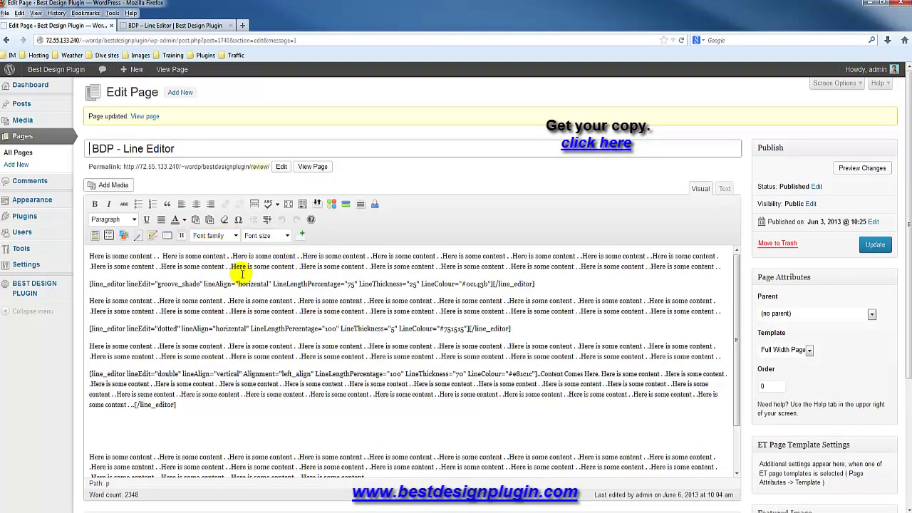
Step: Start a new empty paragraph after the double-line shortcode's closing [/line_editor] tag
drag(364, 373, 370, 384)
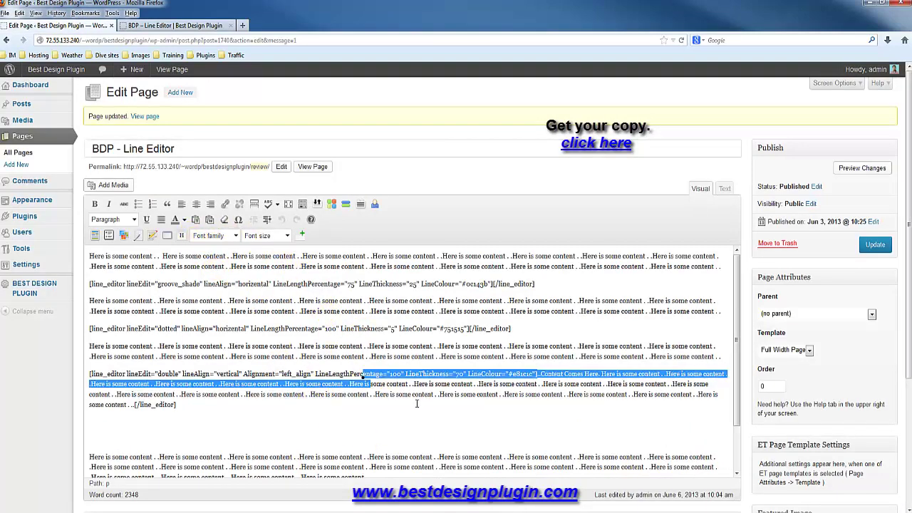
scroll(378, 385, down, 2)
click(351, 339)
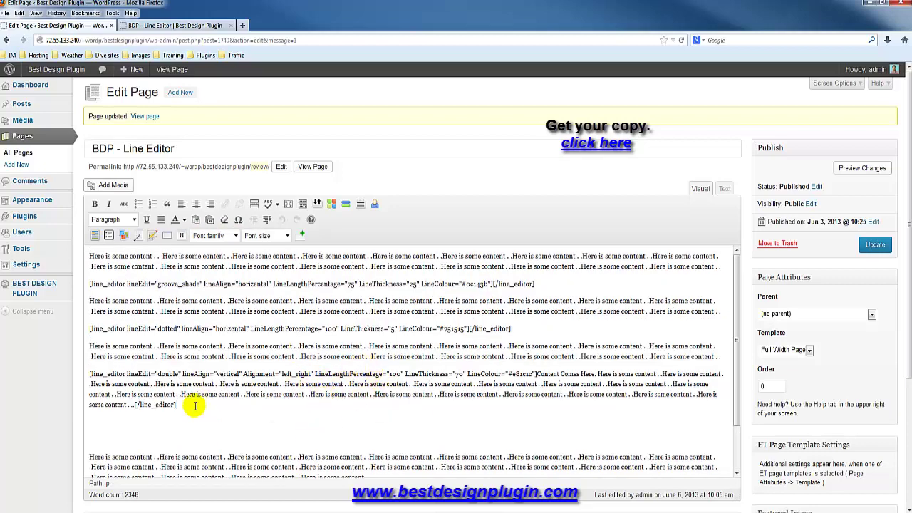
key(Return)
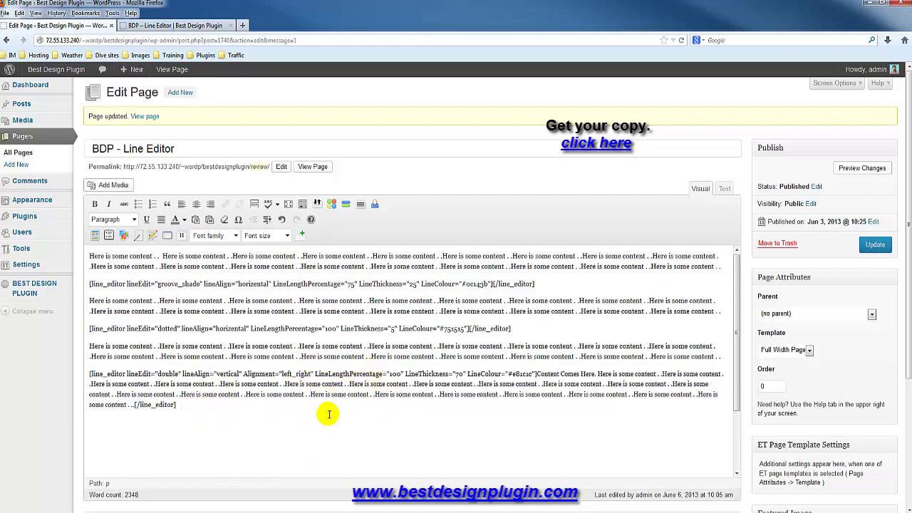
drag(537, 374, 134, 408)
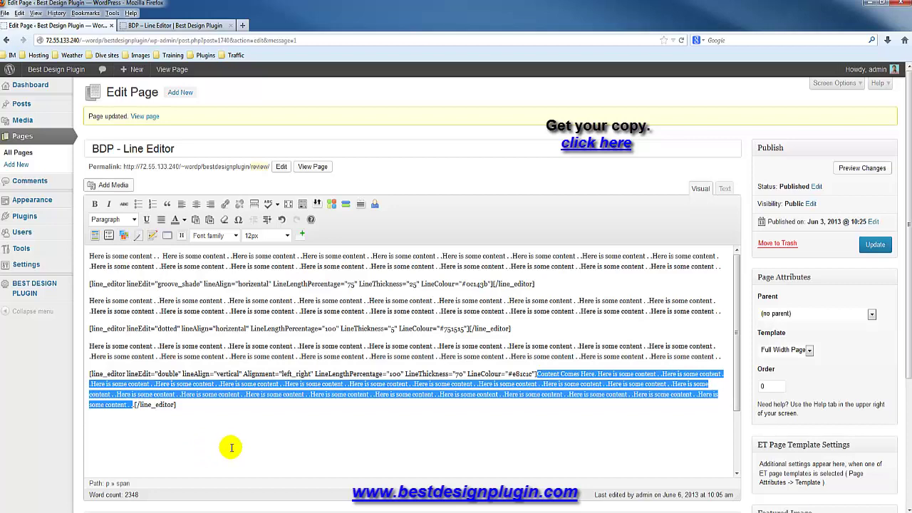
click(237, 415)
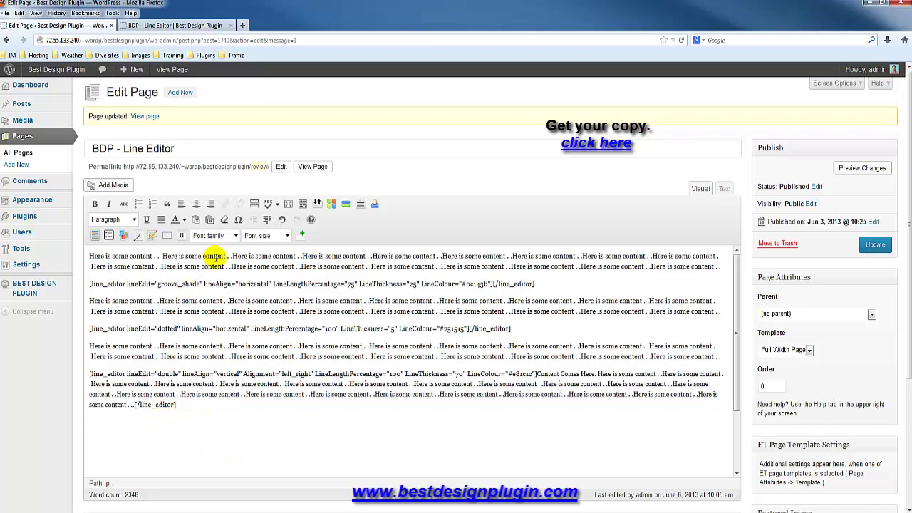
click(138, 238)
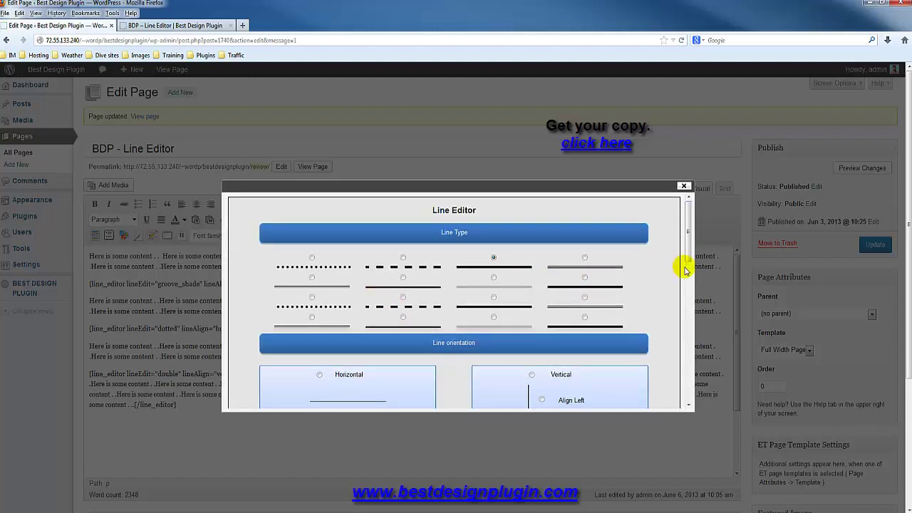
Step: Insert a solid green right-aligned vertical line, 80% long and 50 thick, around pasted sample text
scroll(617, 306, down, 2)
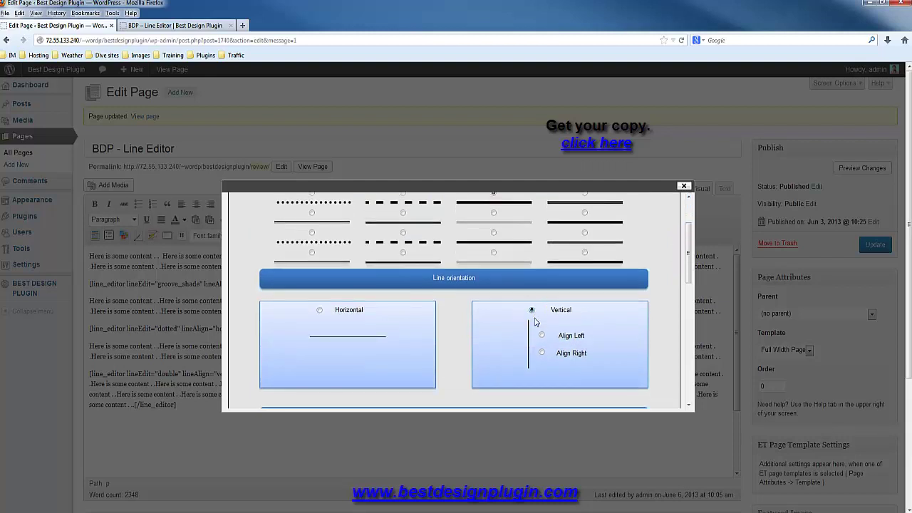
drag(686, 275, 689, 324)
mouse_move(566, 324)
mouse_down()
mouse_move(564, 358)
mouse_move(567, 340)
mouse_up()
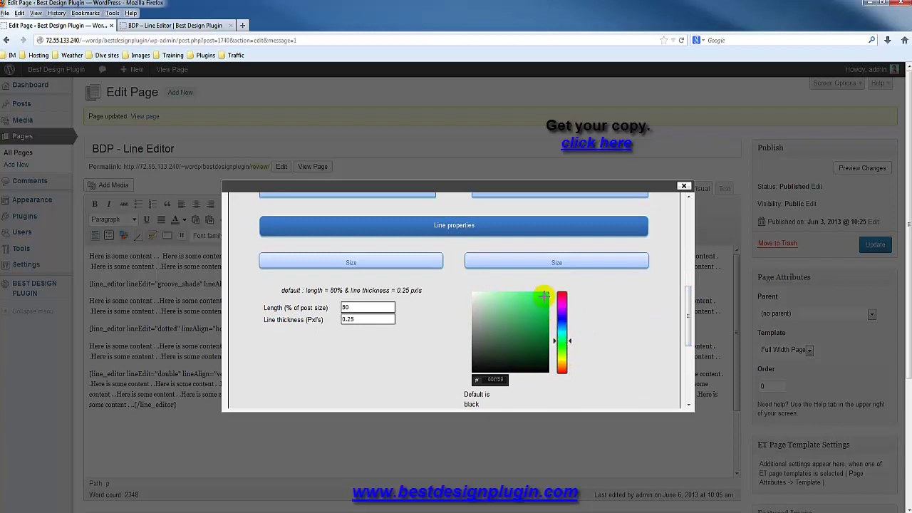
click(357, 306)
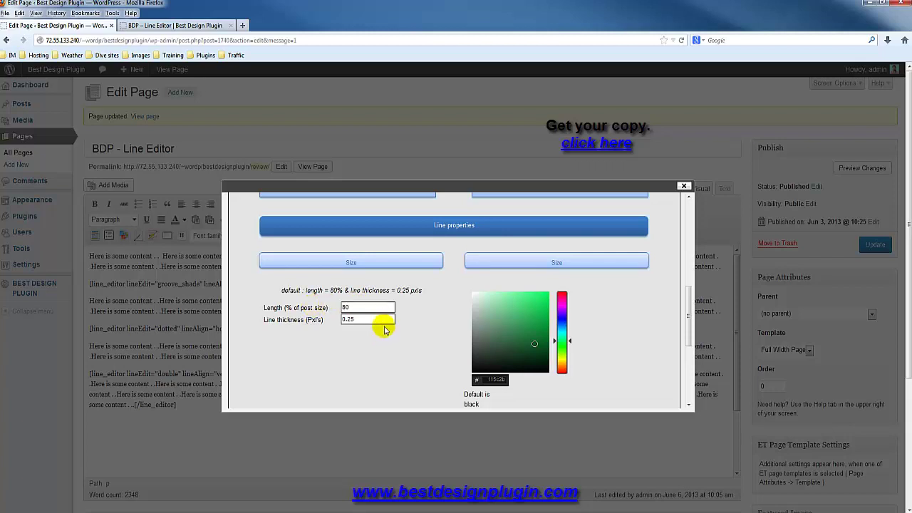
text(50)
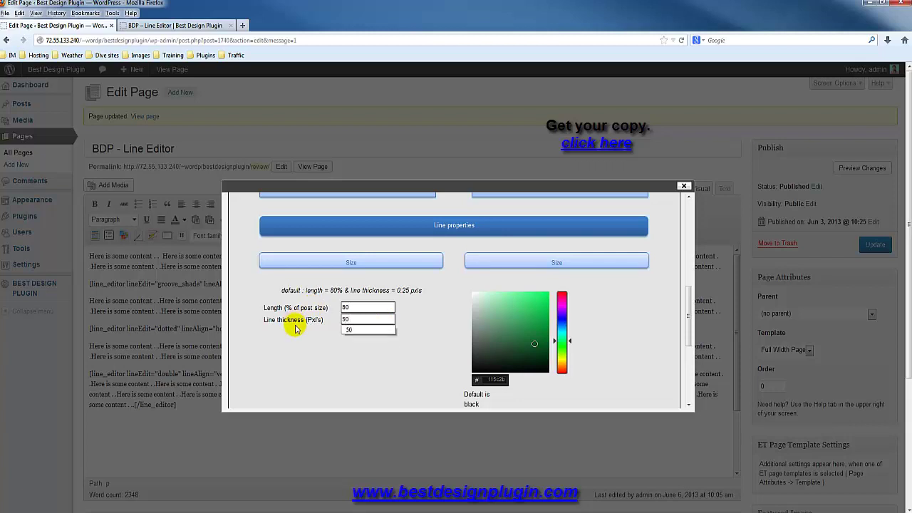
click(360, 329)
scroll(434, 344, down, 4)
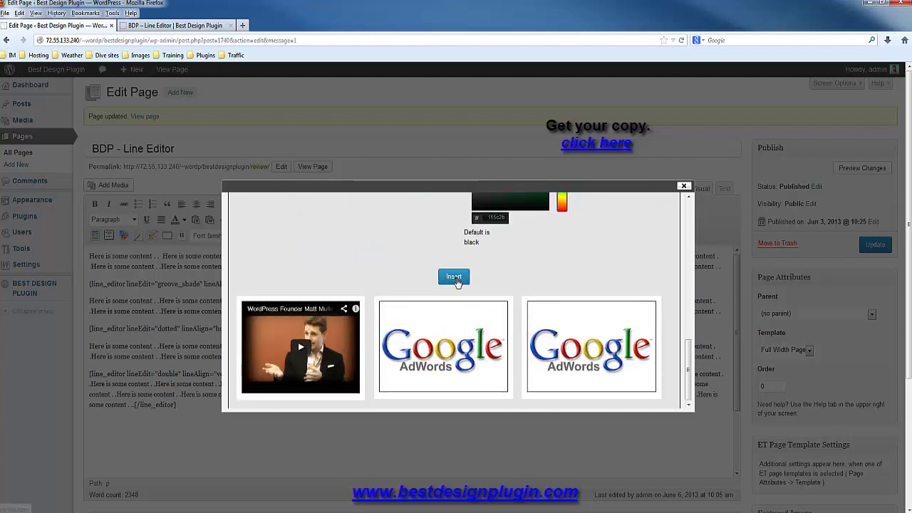
click(454, 277)
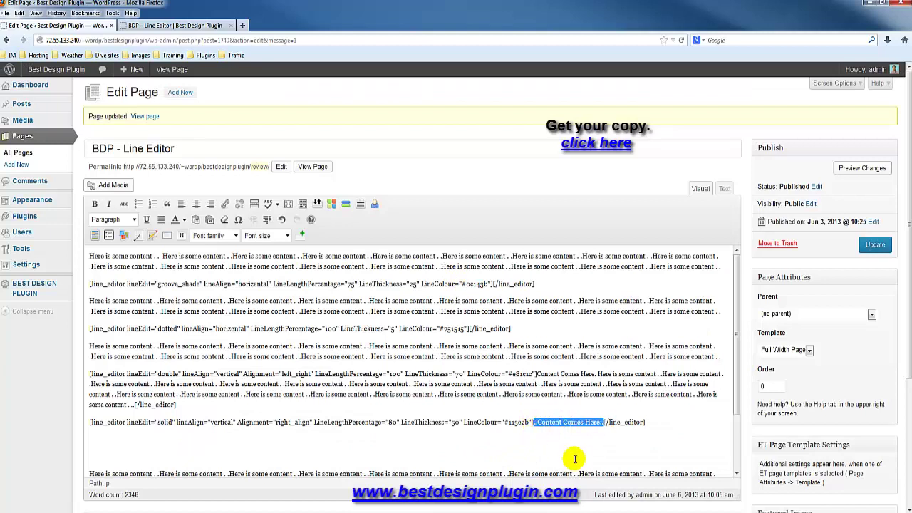
key(ctrl+v)
Step: Update the page and verify the green right-aligned bar beside the new paragraph live
click(884, 242)
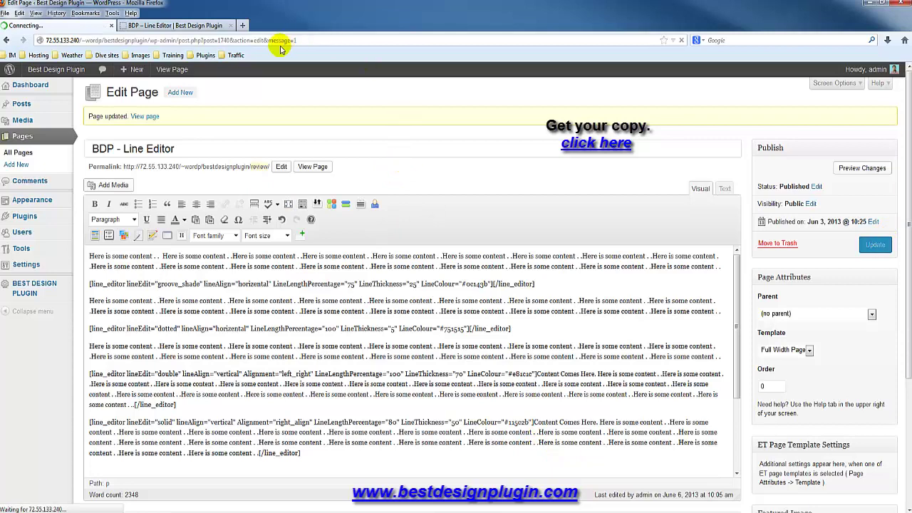
click(191, 27)
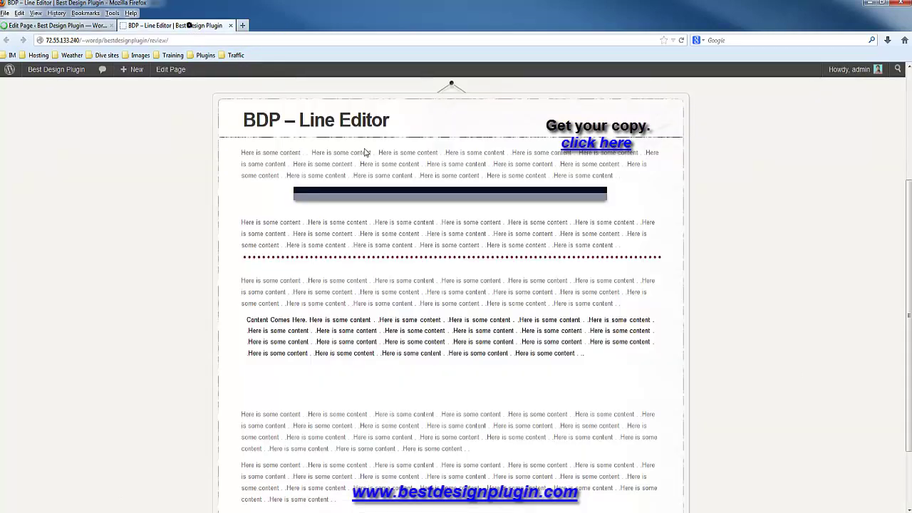
click(680, 40)
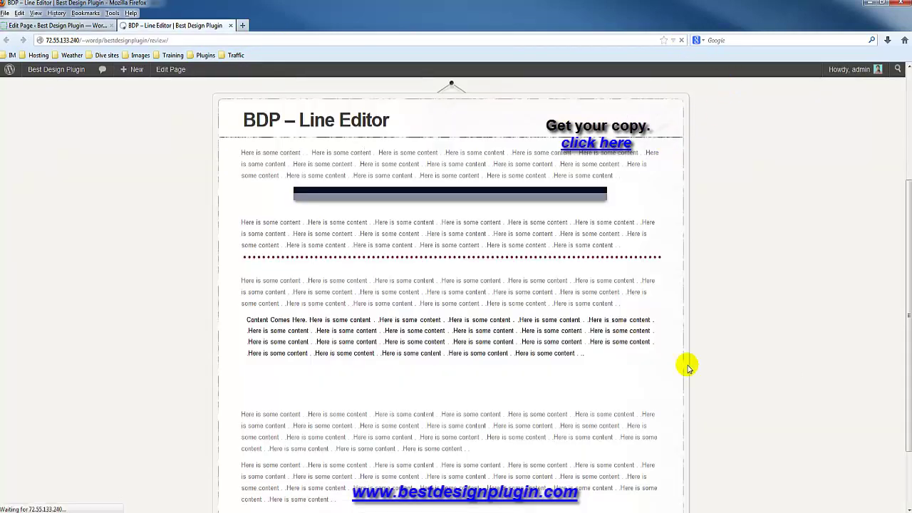
scroll(679, 366, down, 2)
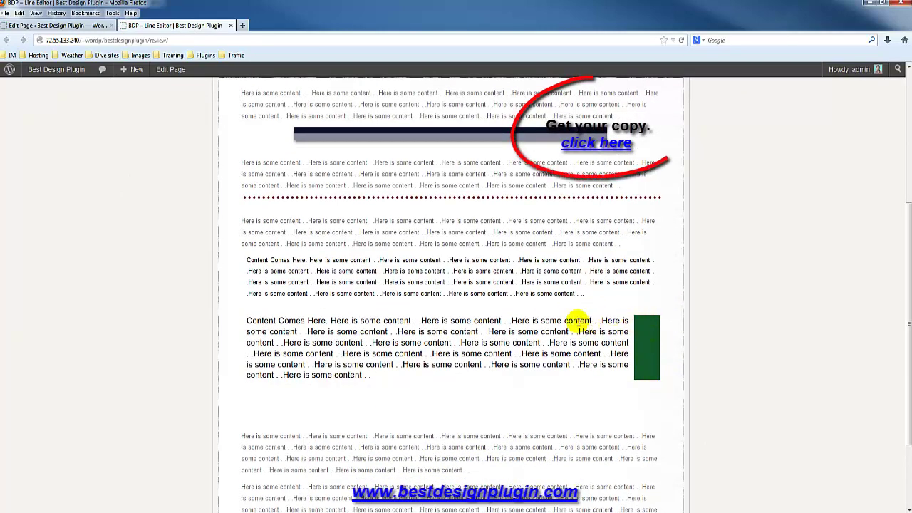
drag(567, 320, 591, 320)
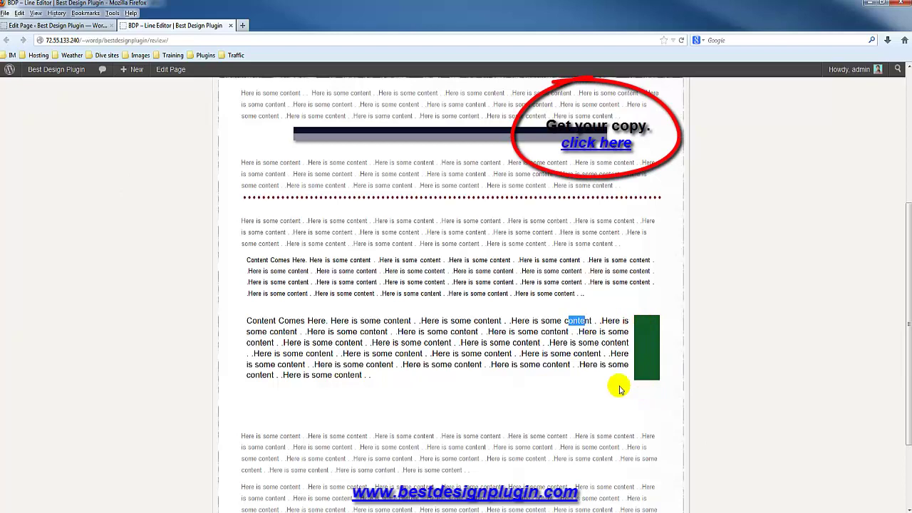
click(577, 364)
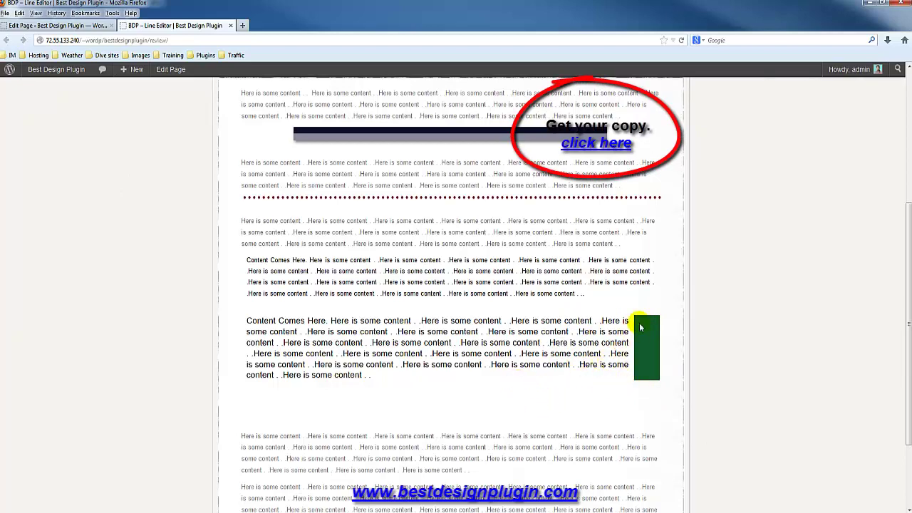
click(66, 26)
scroll(442, 359, down, 2)
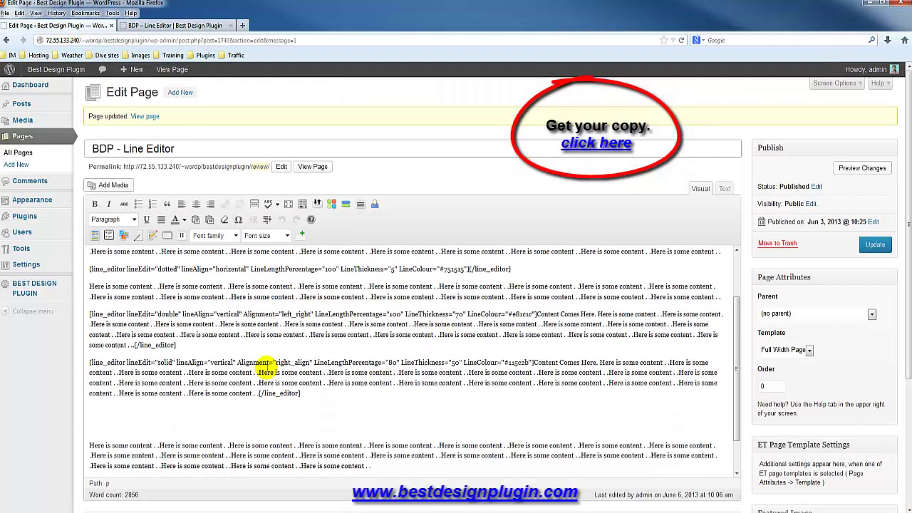